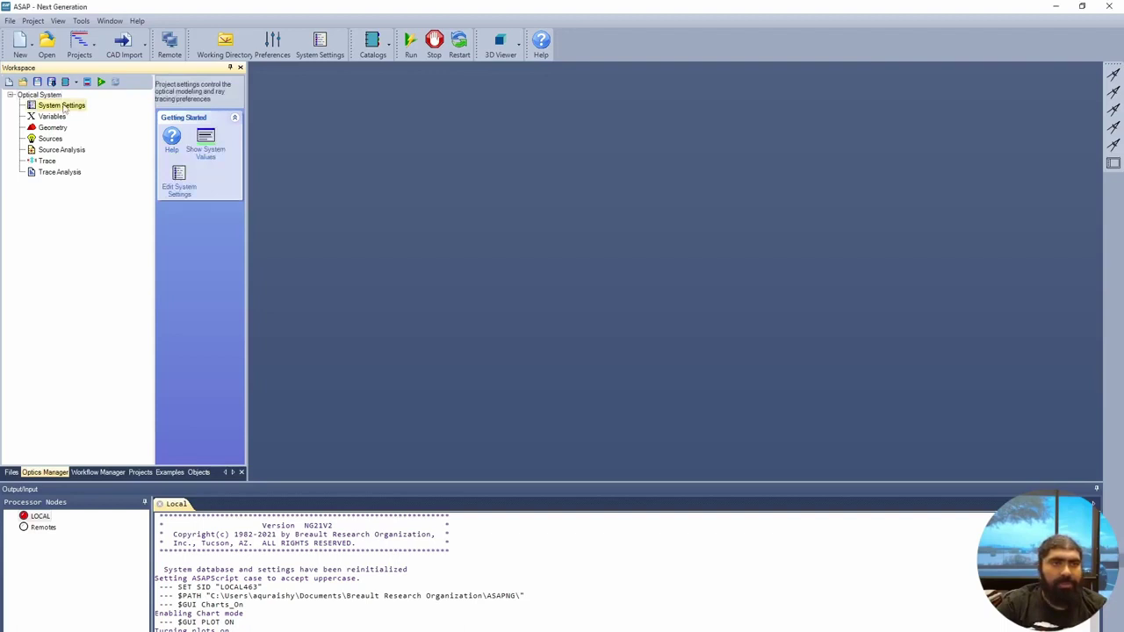
# Open the system settings and examine the default wavelength, its unit and the available graphics power unit labels
pyautogui.doubleClick(64, 108)
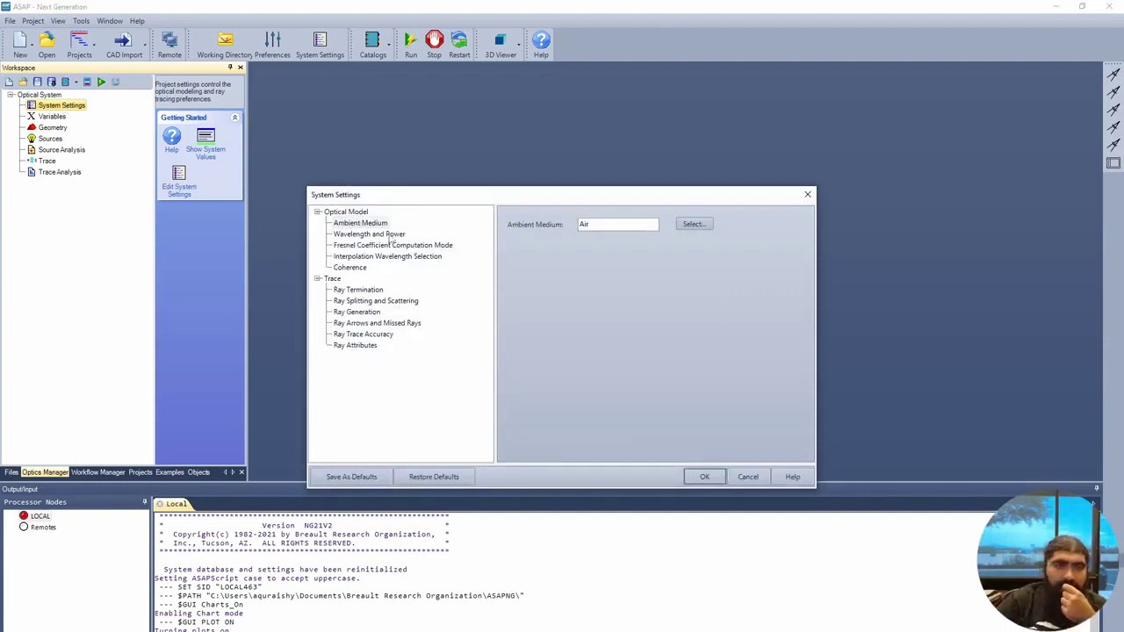
pyautogui.click(387, 235)
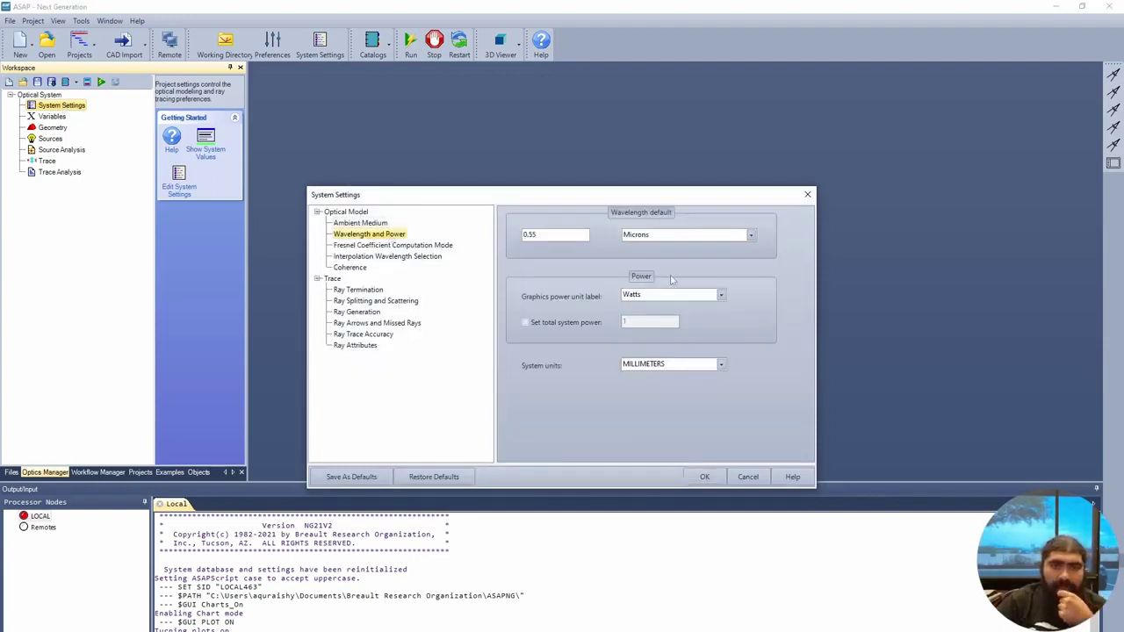
pyautogui.doubleClick(528, 234)
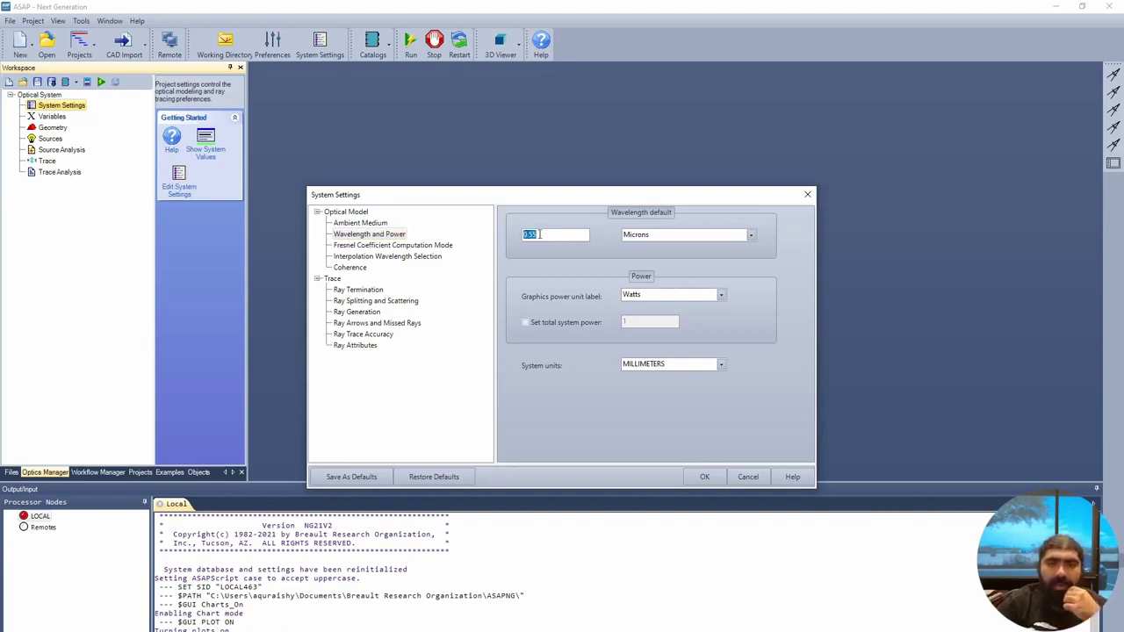
pyautogui.click(678, 234)
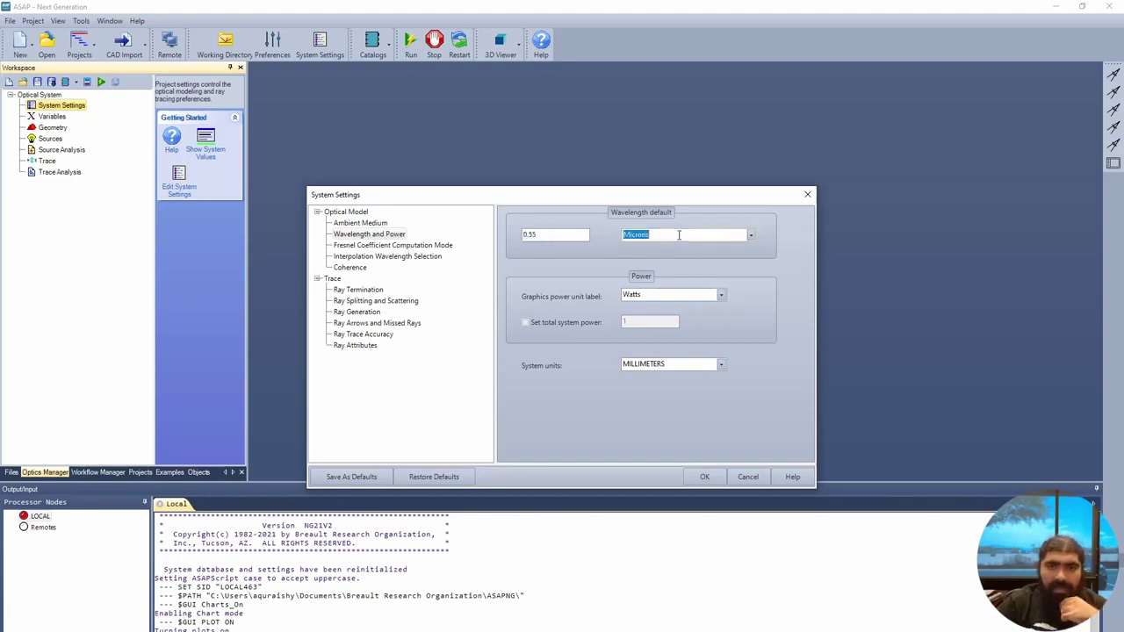
pyautogui.click(718, 295)
pyautogui.click(719, 295)
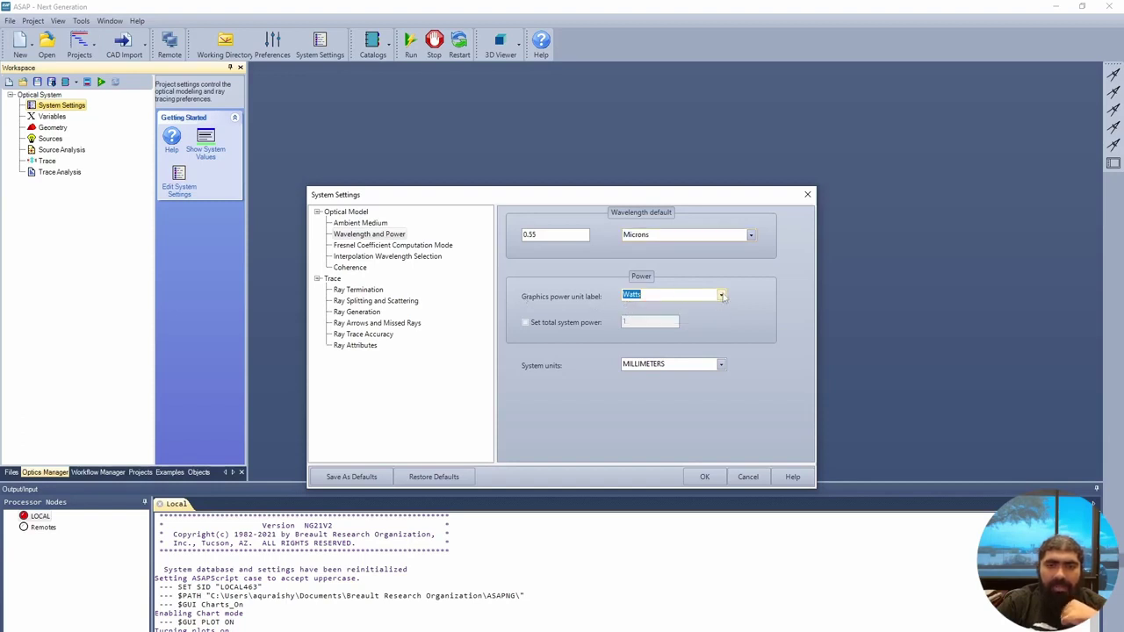
pyautogui.click(720, 295)
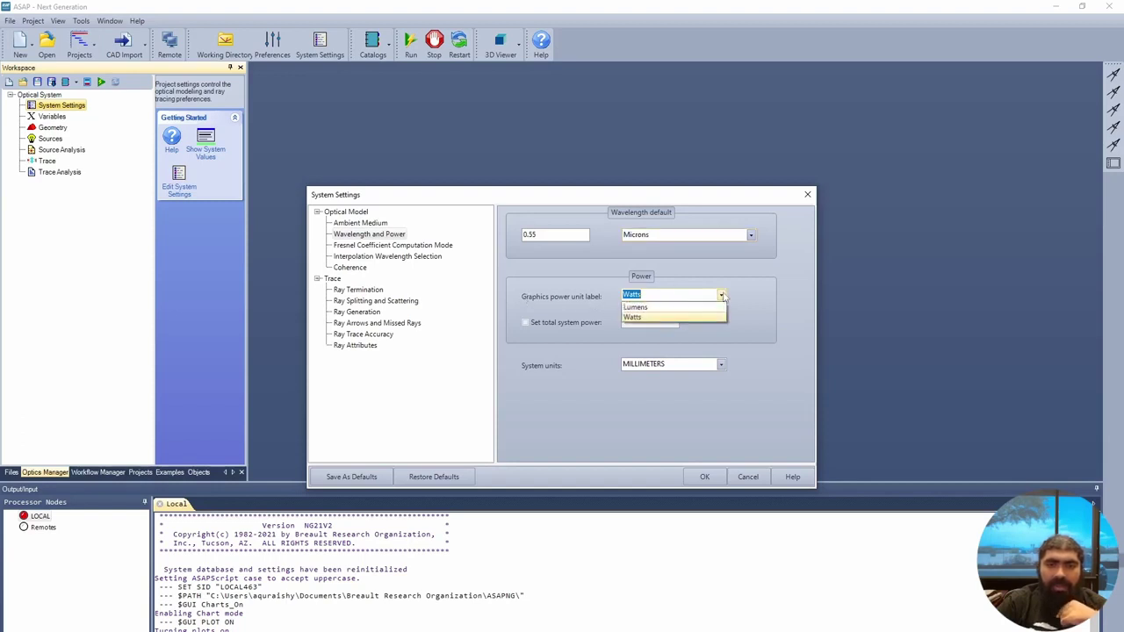
pyautogui.click(634, 317)
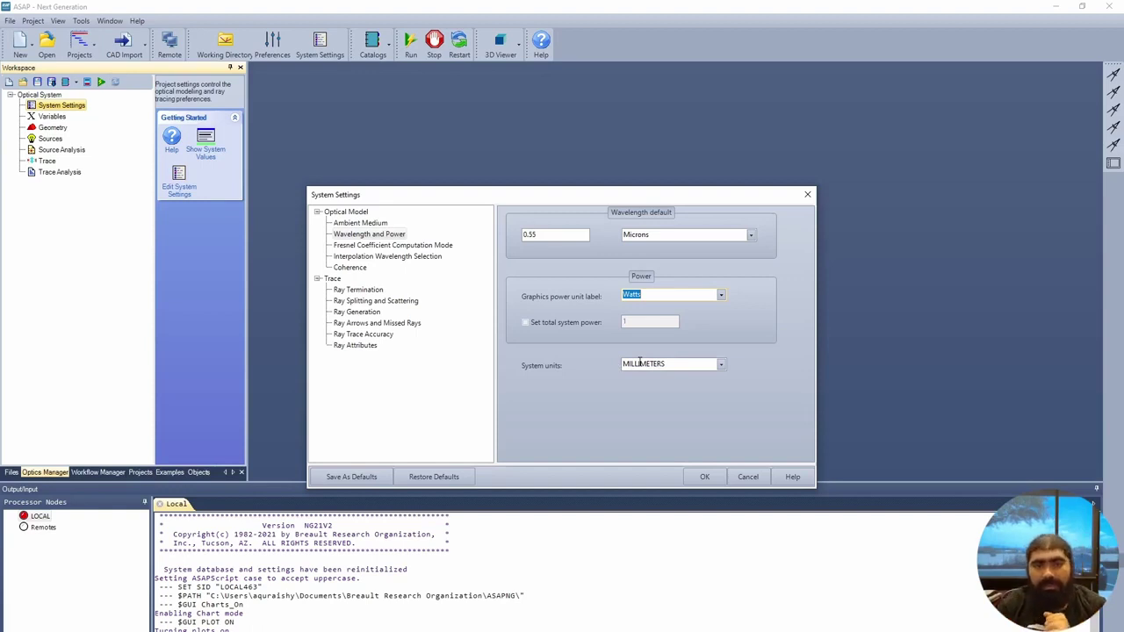
# Look through the Fresnel coefficient computation, interpolation wavelength and coherence settings
pyautogui.click(437, 247)
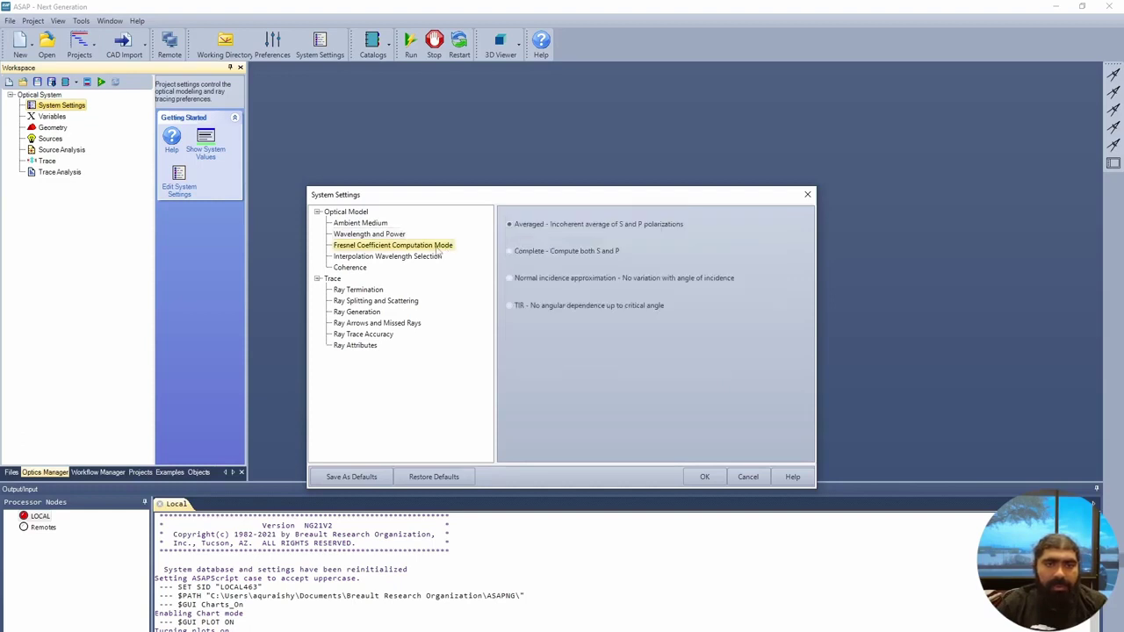
pyautogui.click(419, 260)
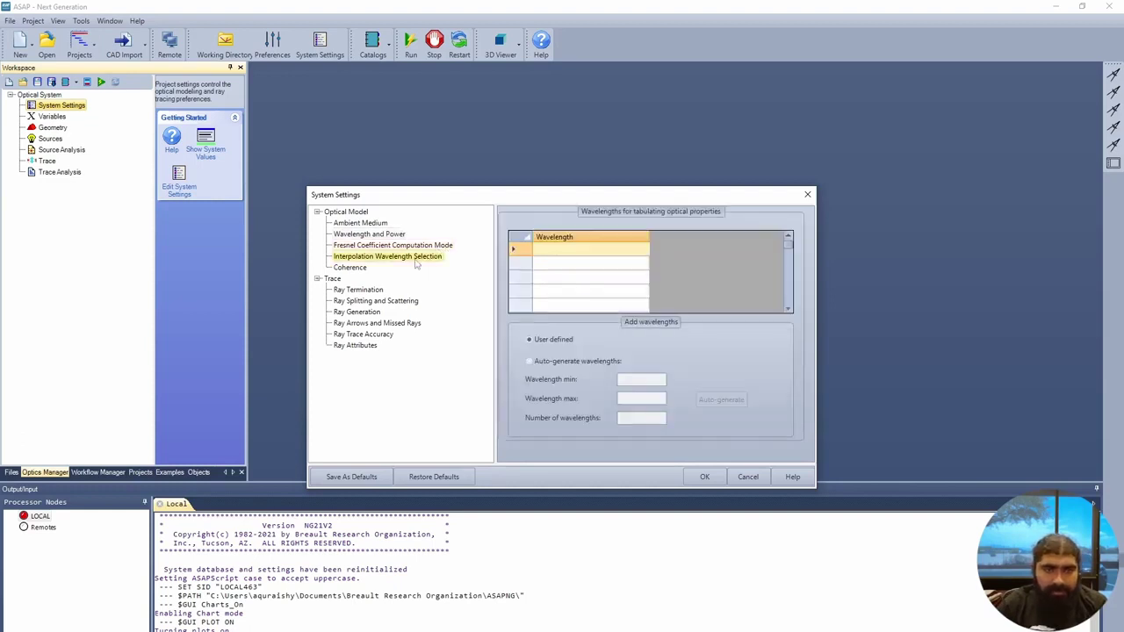
pyautogui.click(371, 271)
# Switch the interpolation wavelengths to auto-generation with a minimum of .38 and a maximum of .78
pyautogui.click(388, 258)
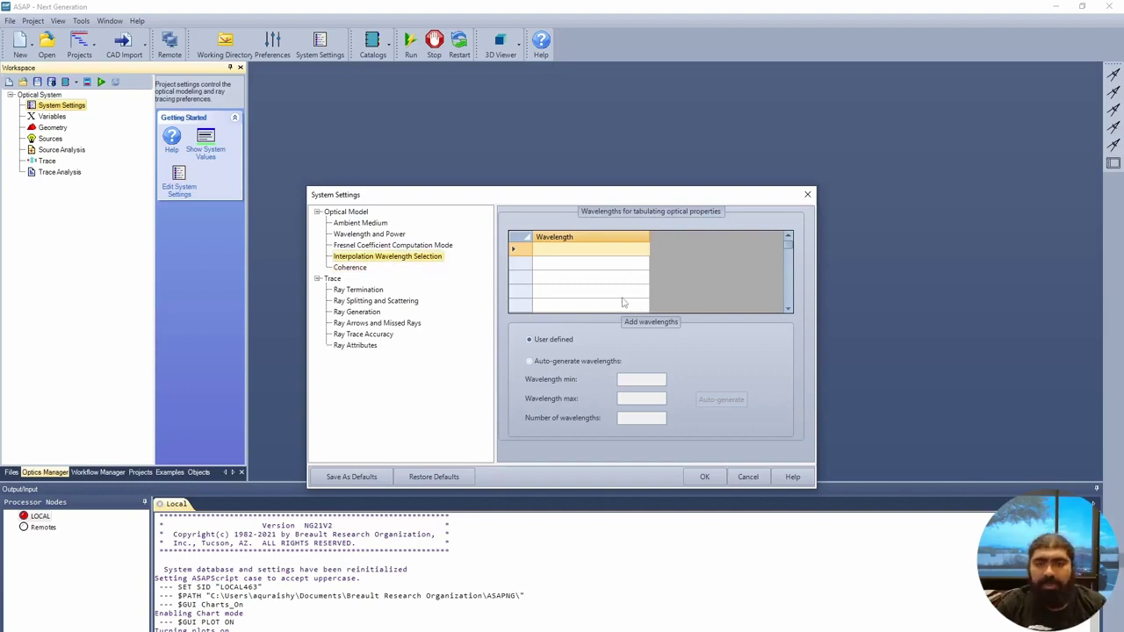
pyautogui.click(558, 361)
pyautogui.click(650, 380)
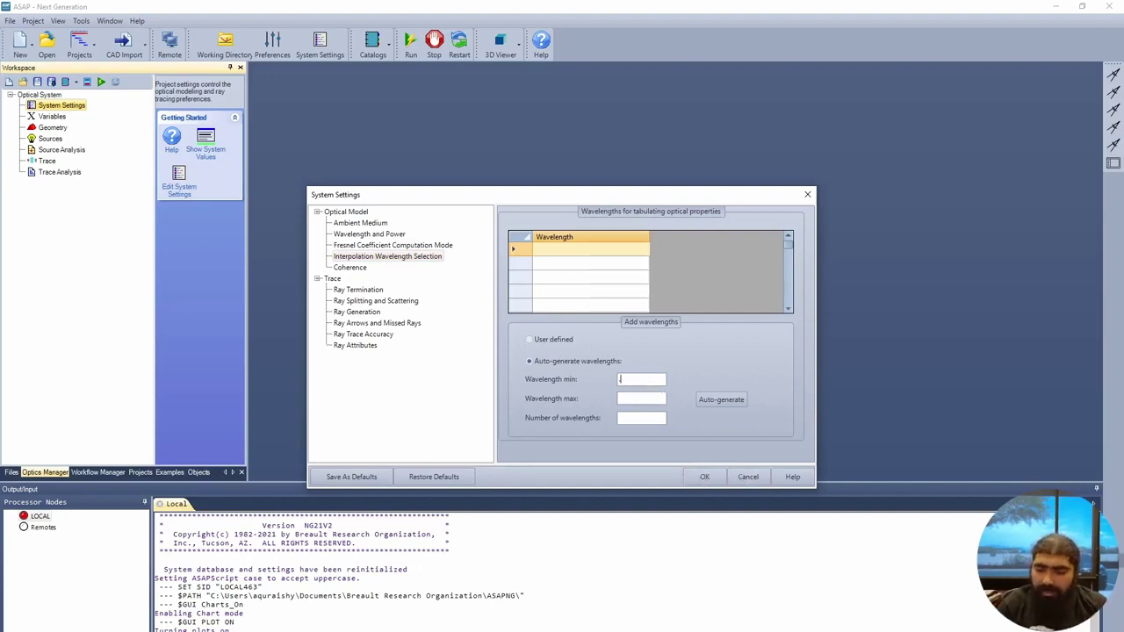
pyautogui.write('.38')
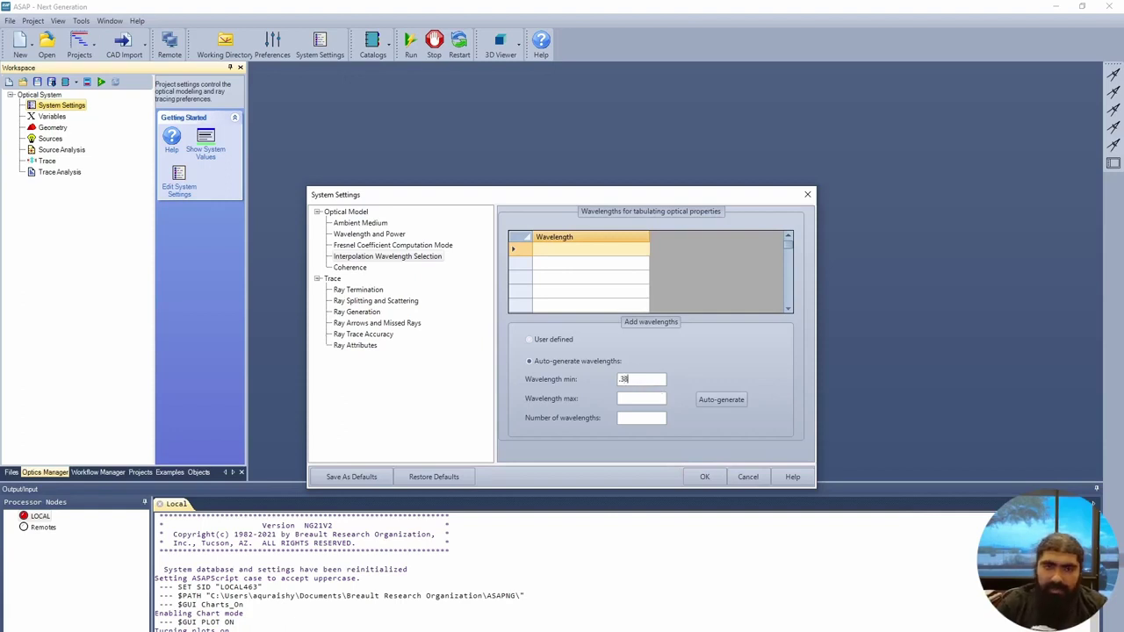
pyautogui.click(626, 401)
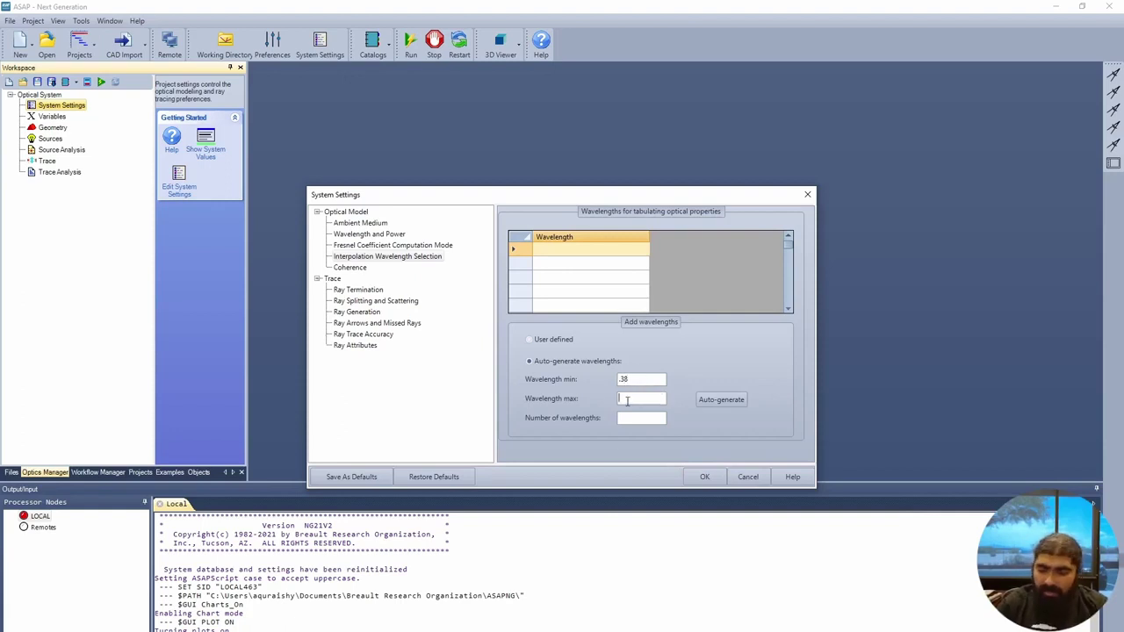
pyautogui.write('.78')
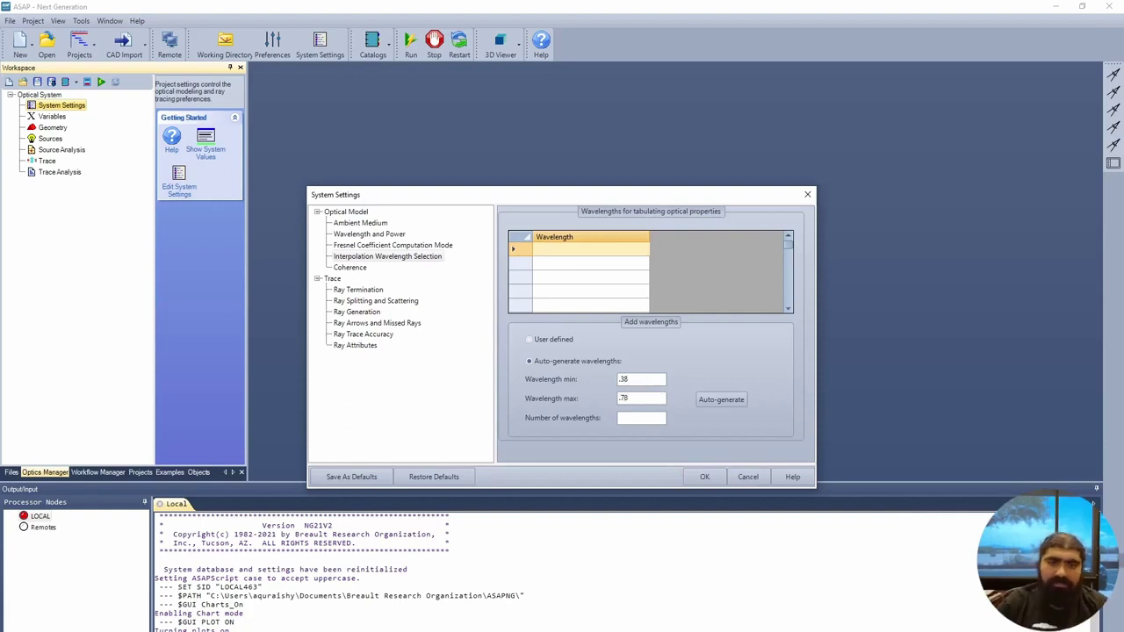
# Try to auto-generate 41 interpolation wavelengths over the entered range
pyautogui.click(638, 420)
pyautogui.write('41')
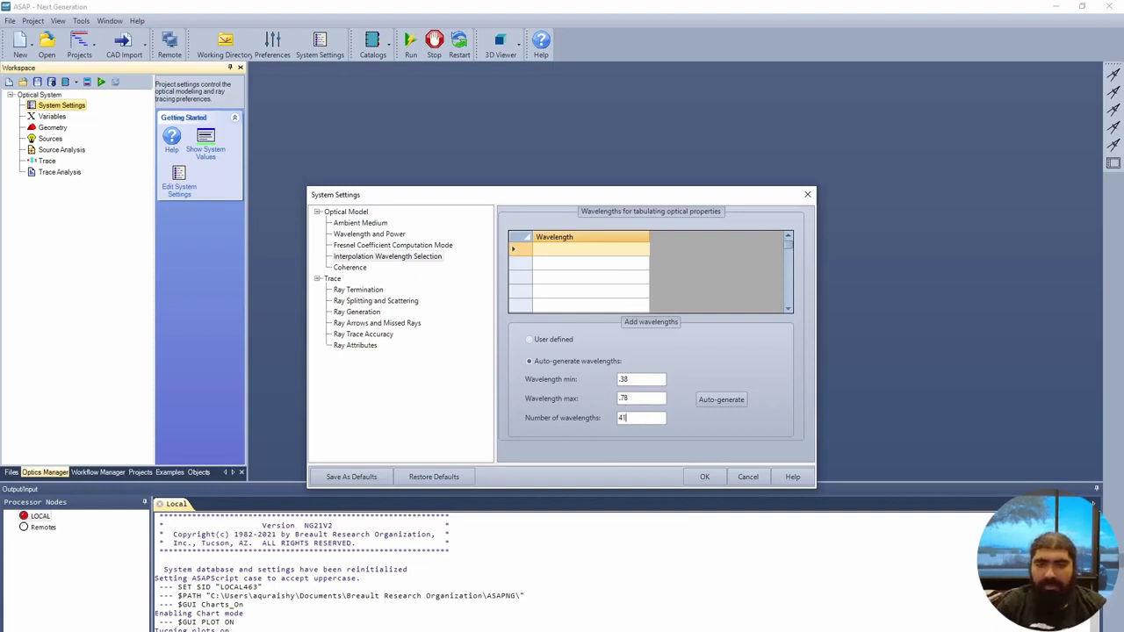
pyautogui.click(728, 402)
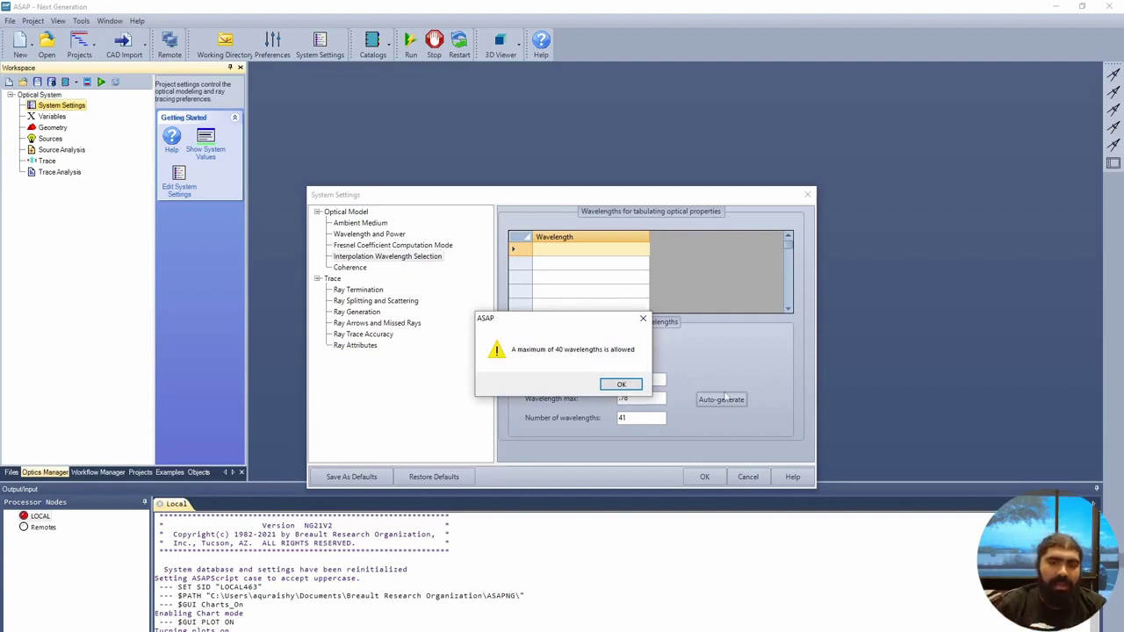
pyautogui.click(645, 321)
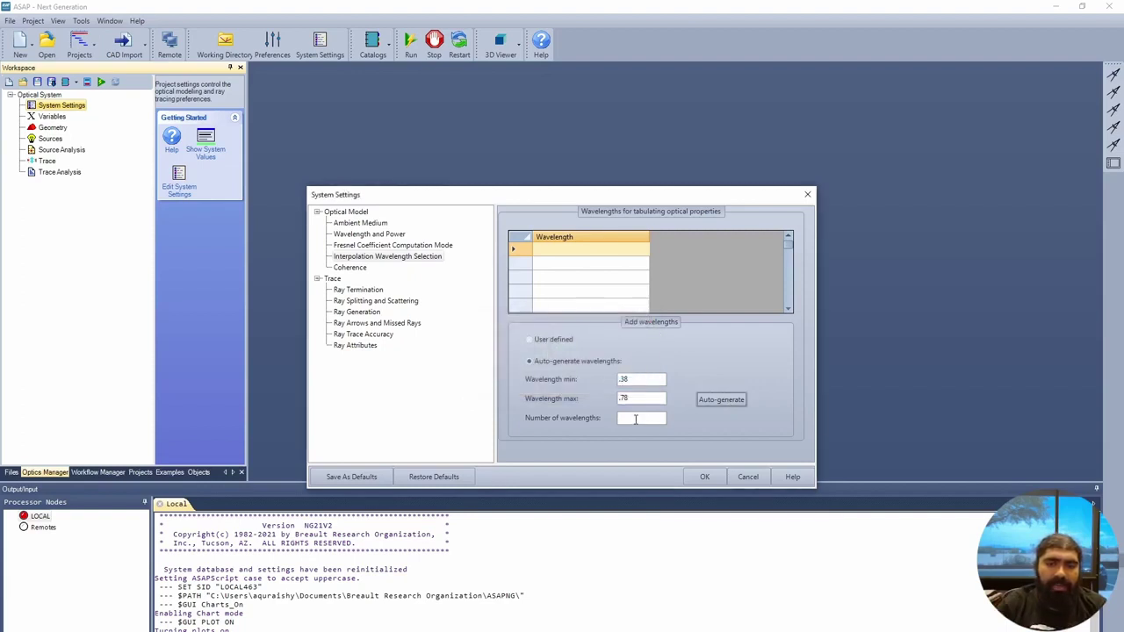
# Auto-generate 21 interpolation wavelengths, check the resulting list, and accept the system settings
pyautogui.click(636, 420)
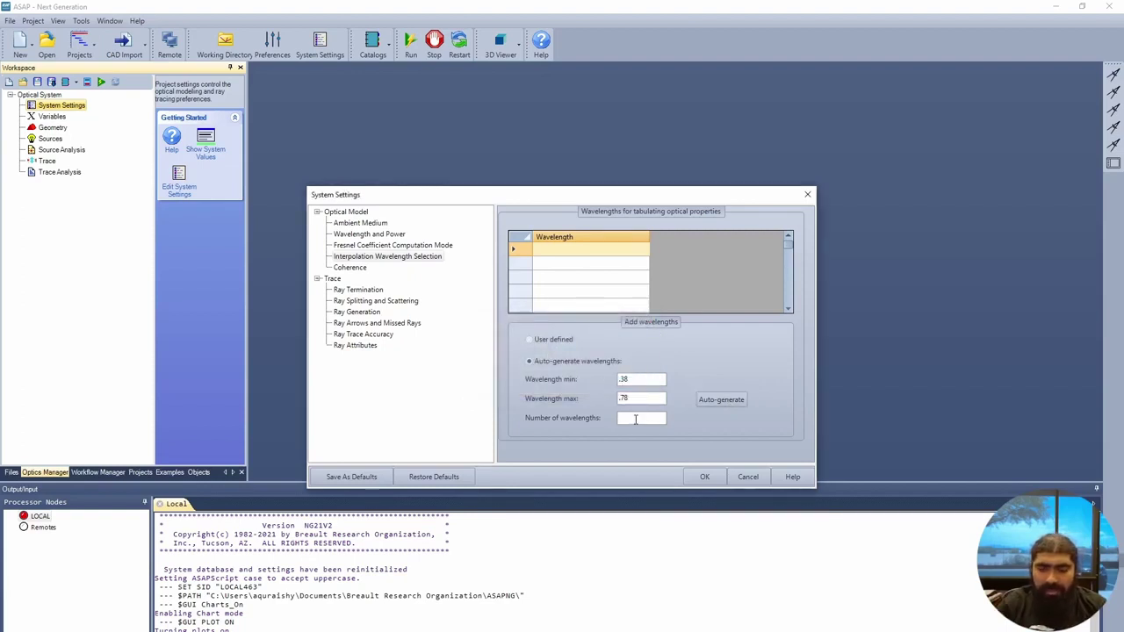
pyautogui.write('21')
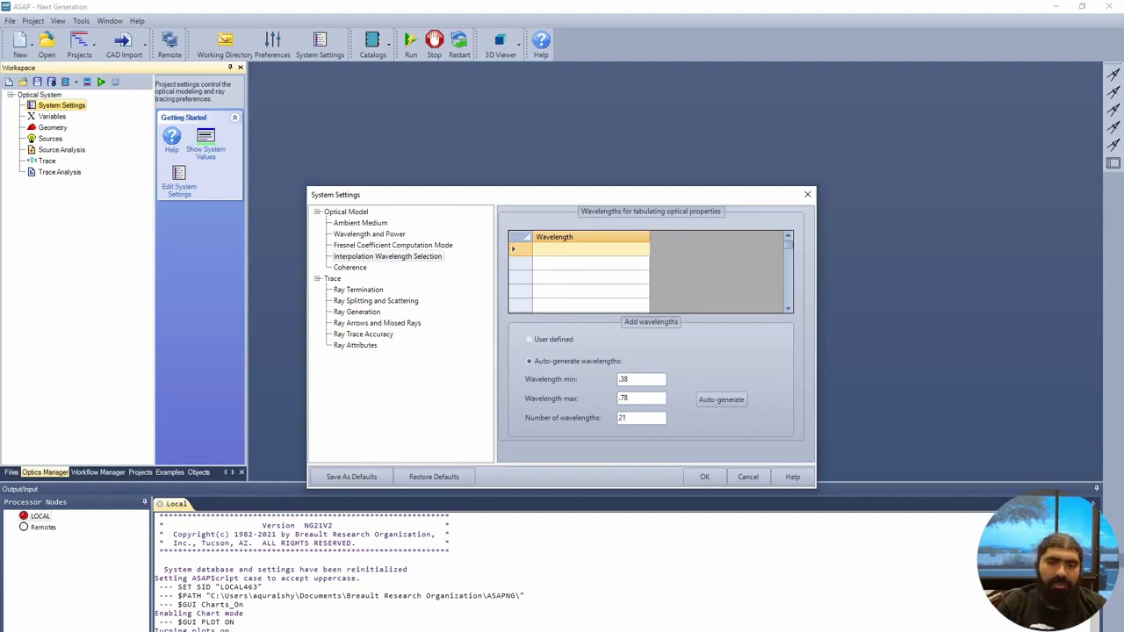
pyautogui.click(720, 399)
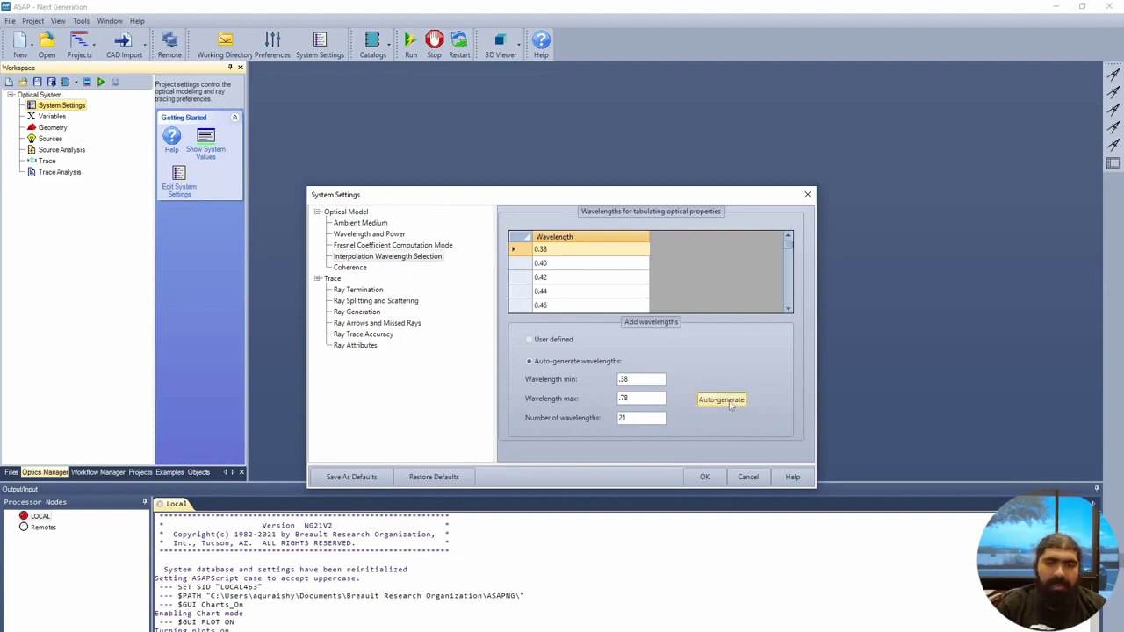
pyautogui.click(555, 263)
pyautogui.click(554, 278)
pyautogui.click(554, 291)
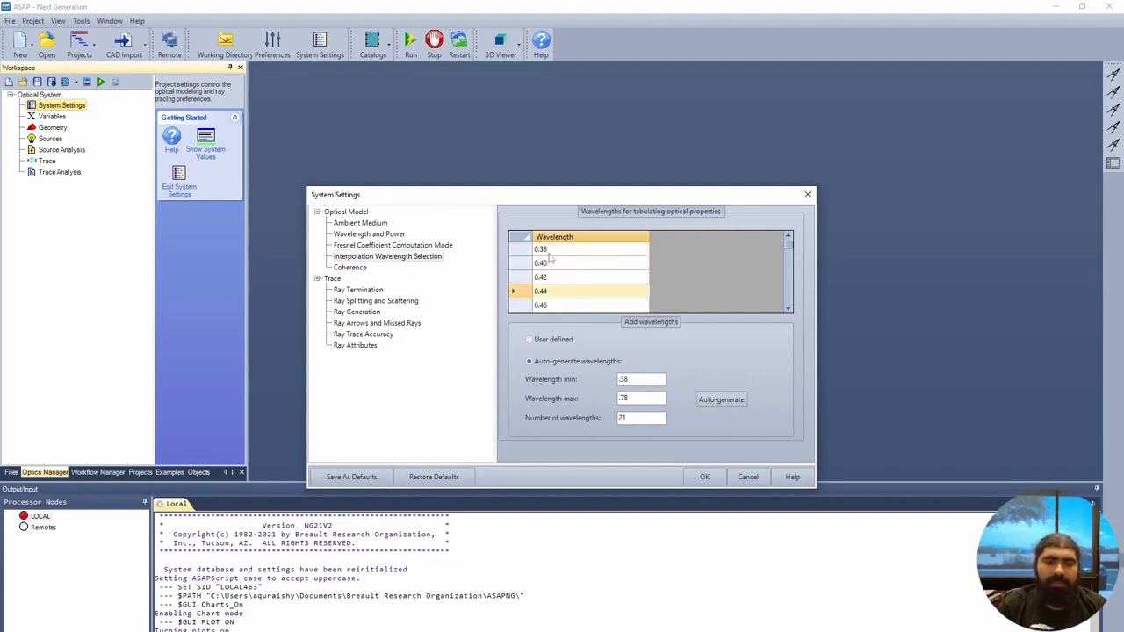
pyautogui.click(551, 252)
pyautogui.click(551, 264)
pyautogui.click(551, 277)
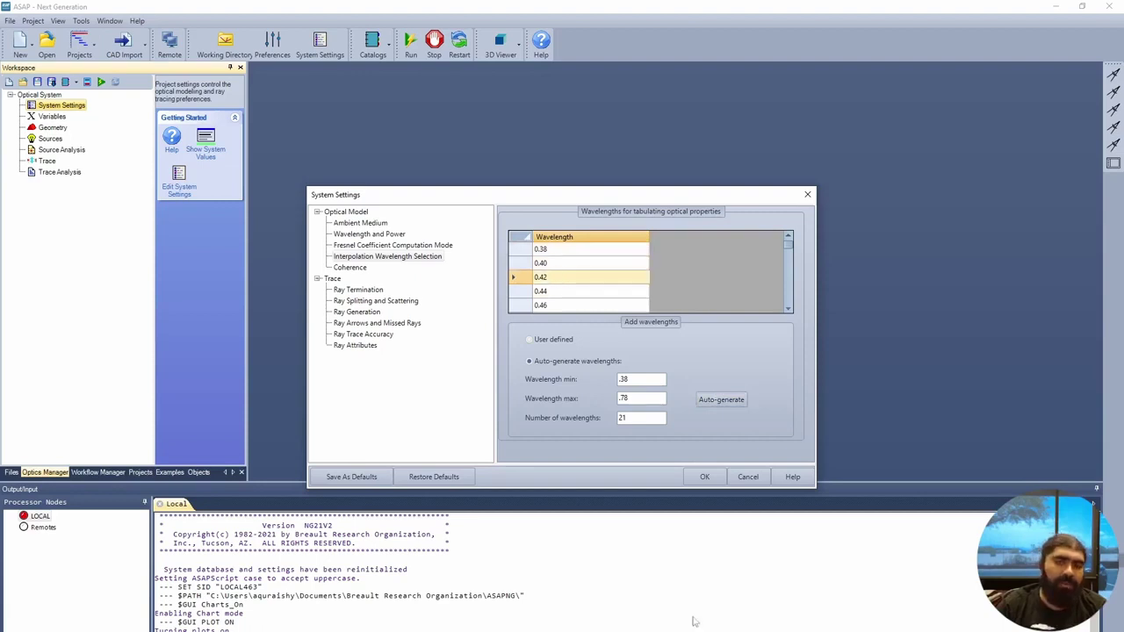
pyautogui.moveTo(788, 246)
pyautogui.mouseDown()
pyautogui.moveTo(797, 327)
pyautogui.moveTo(795, 250)
pyautogui.mouseUp()
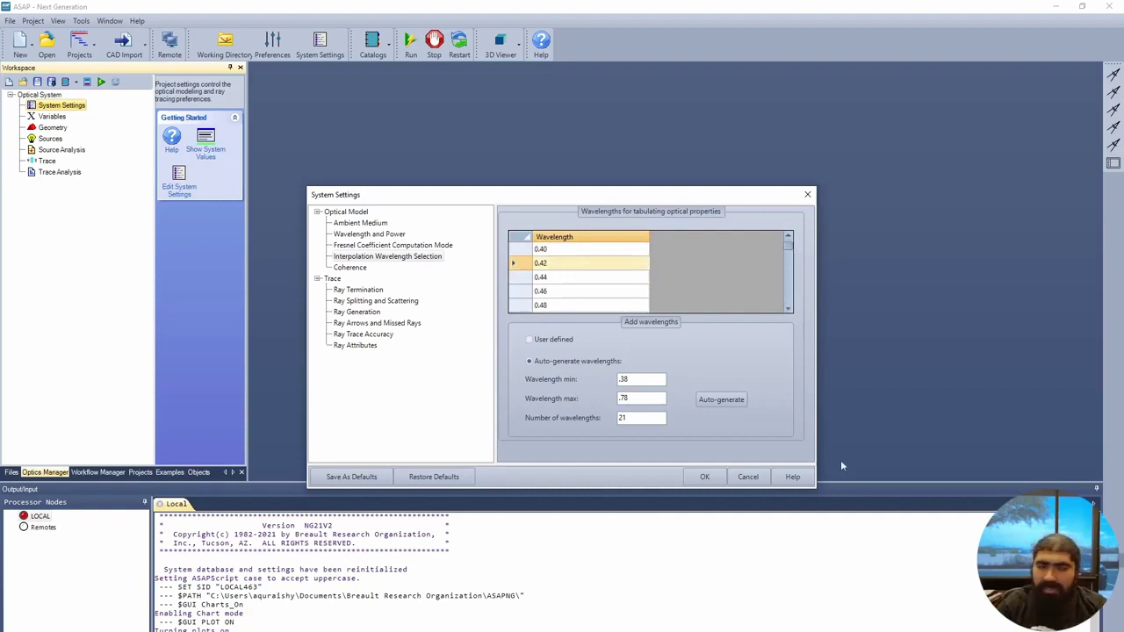
pyautogui.click(708, 476)
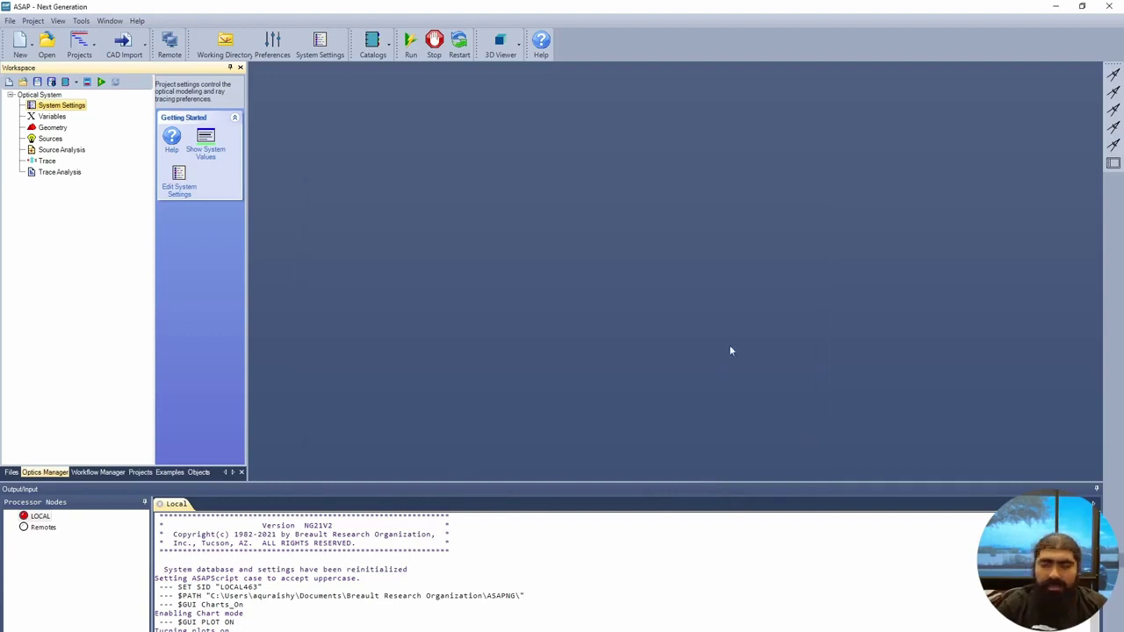
# Open the custom variables definition and add a variable LENS_DIAM with the value 63
pyautogui.click(54, 116)
pyautogui.doubleClick(58, 119)
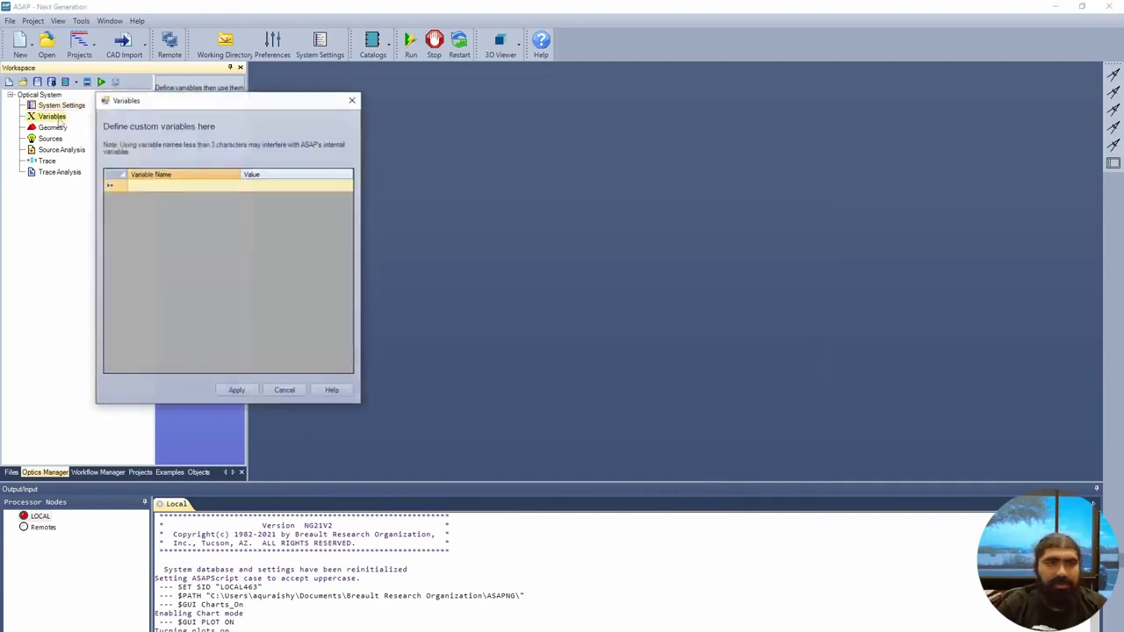
pyautogui.click(201, 186)
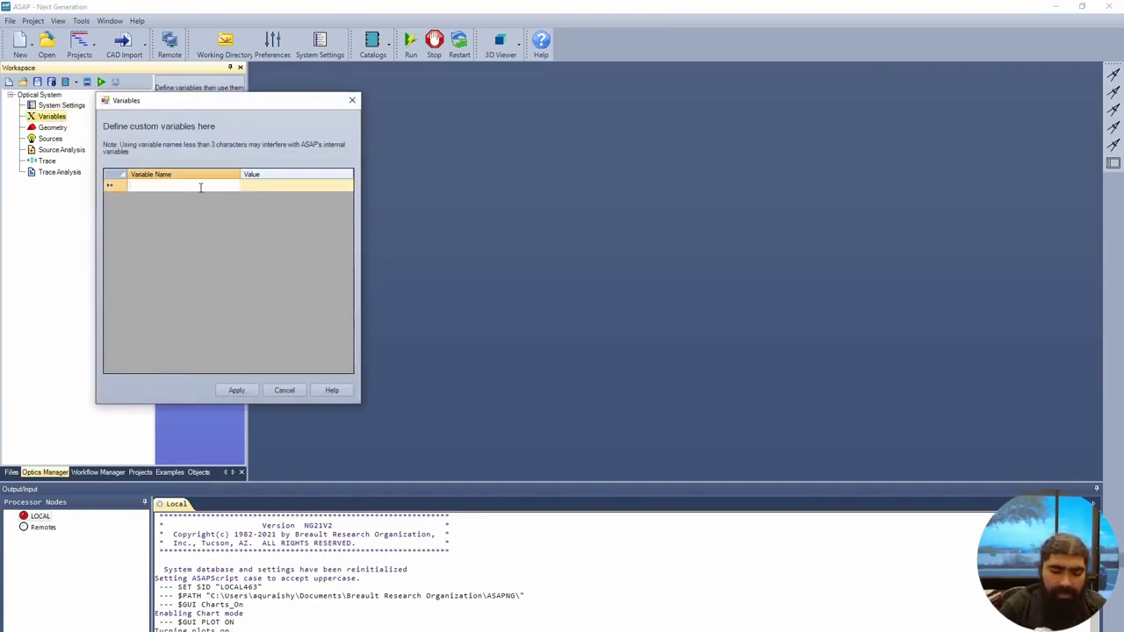
pyautogui.write('l')
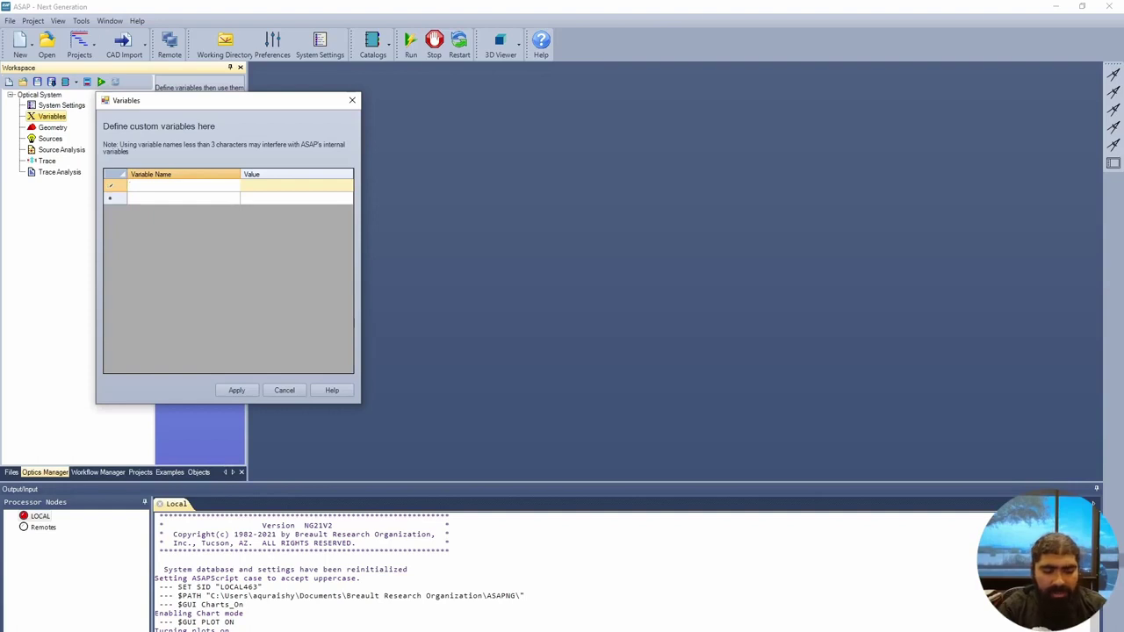
pyautogui.write('LENS')
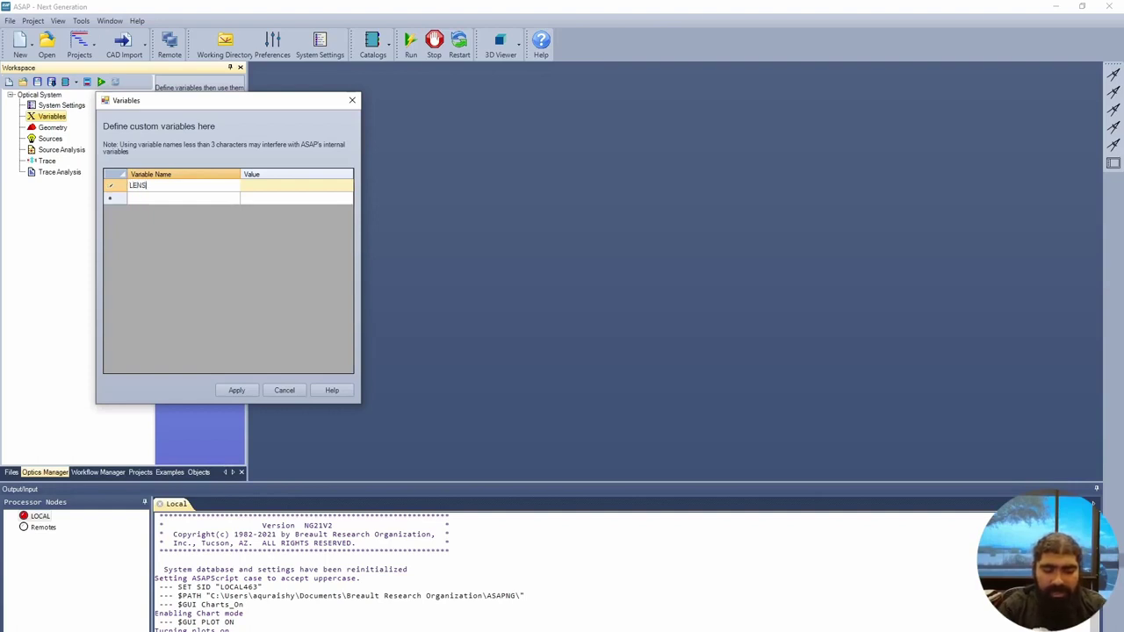
pyautogui.write('_DIAM')
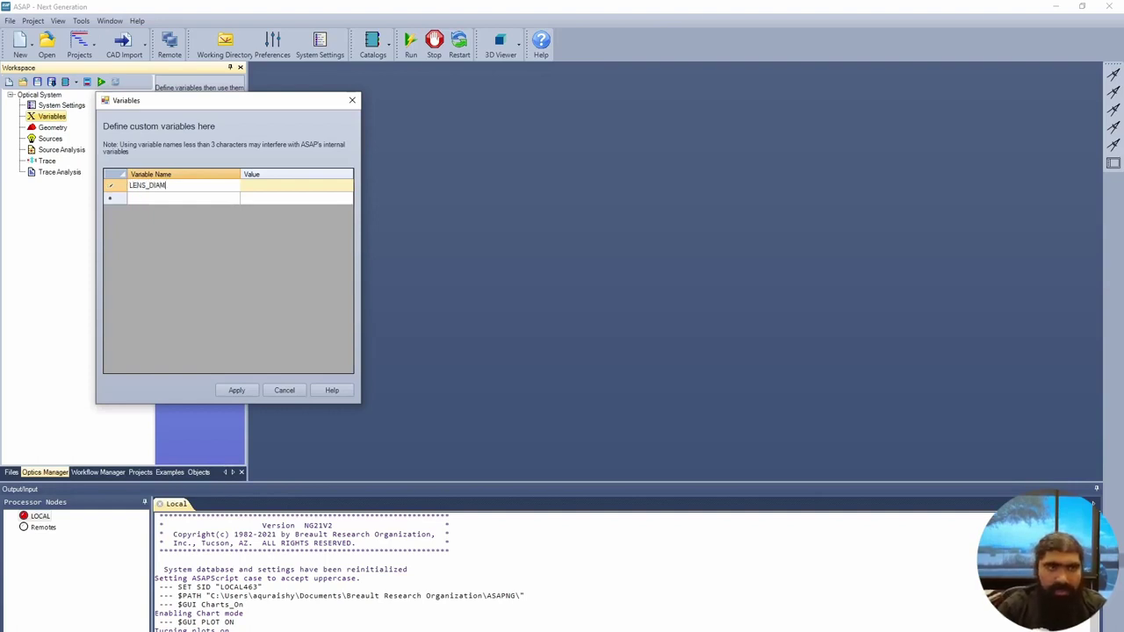
pyautogui.press('Tab')
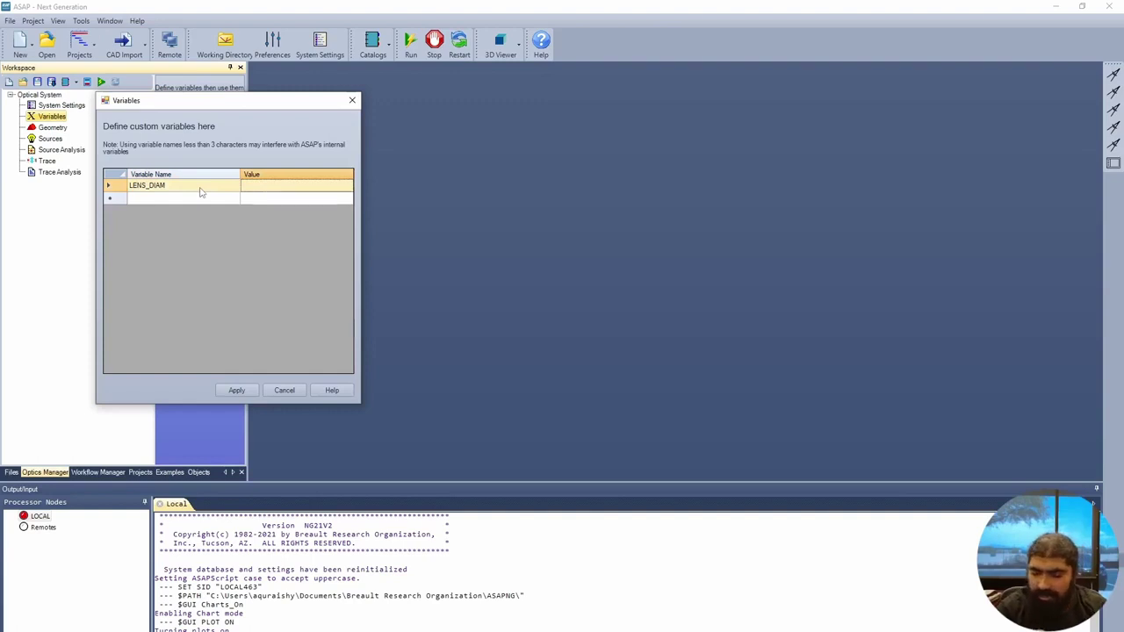
pyautogui.write('63')
pyautogui.press('Return')
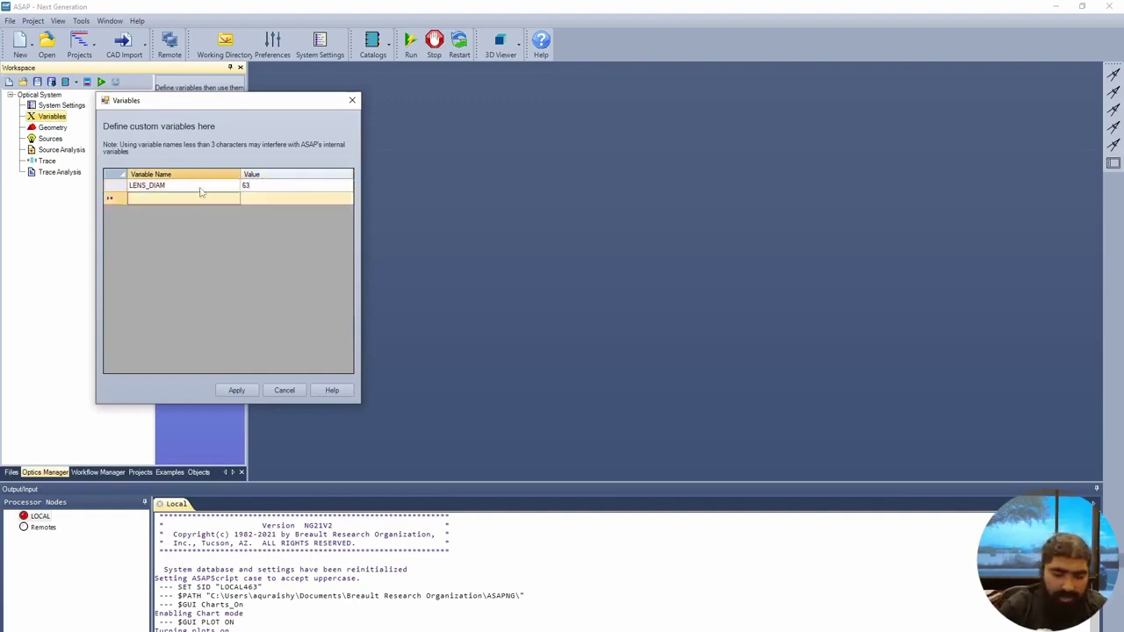
# Add a second custom variable LENS_CURV with the value 65
pyautogui.write('LENS_C')
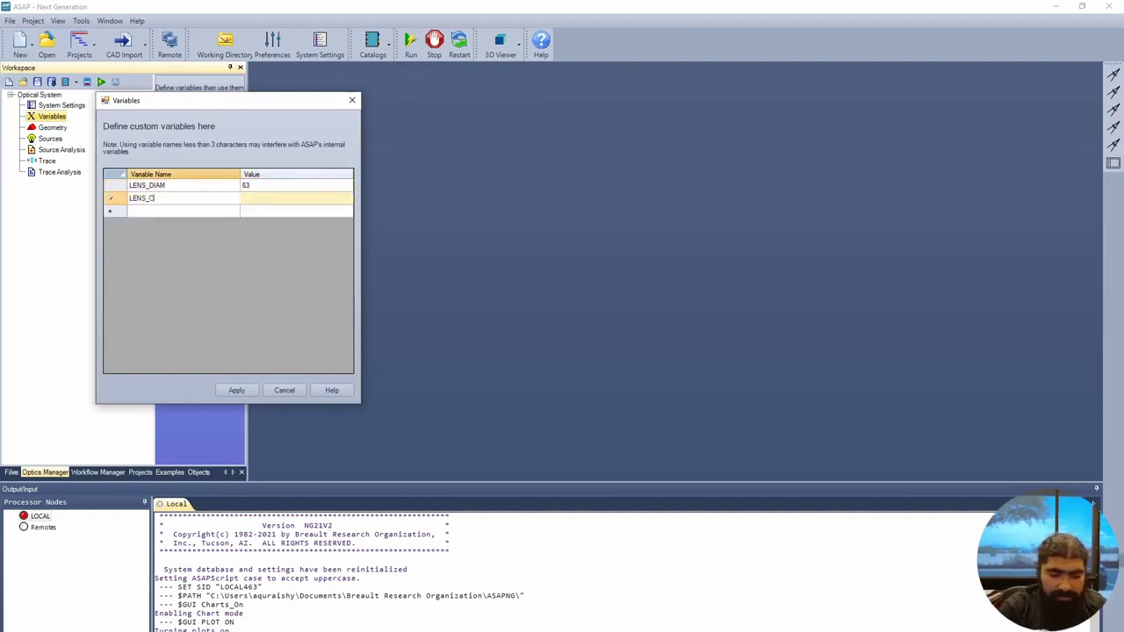
pyautogui.write('URV')
pyautogui.press('Tab')
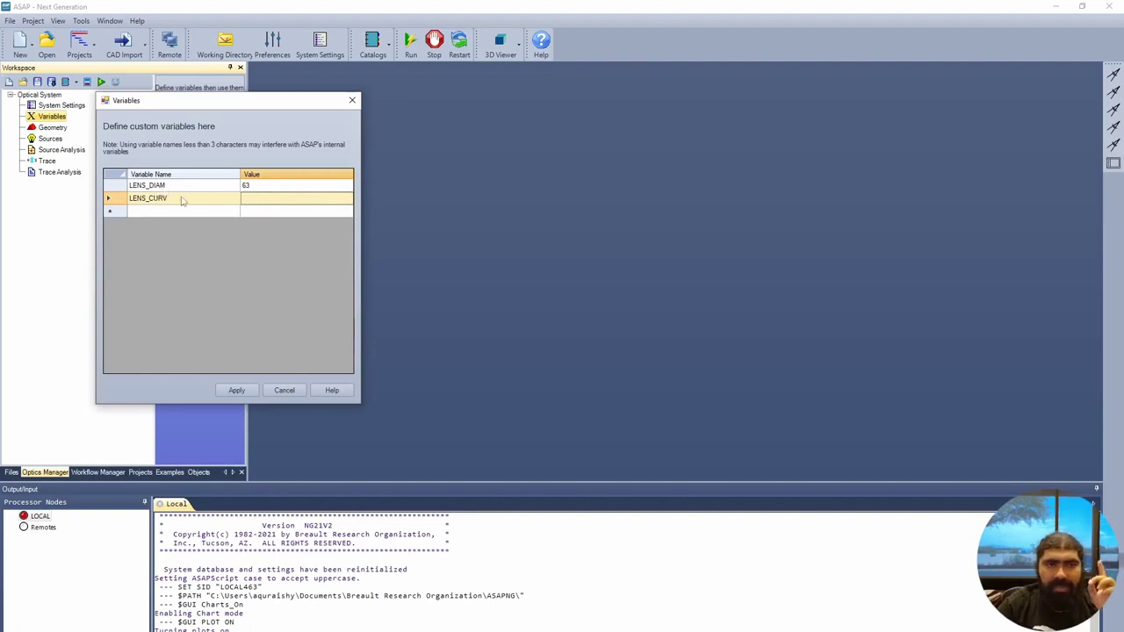
pyautogui.click(287, 204)
pyautogui.write('65')
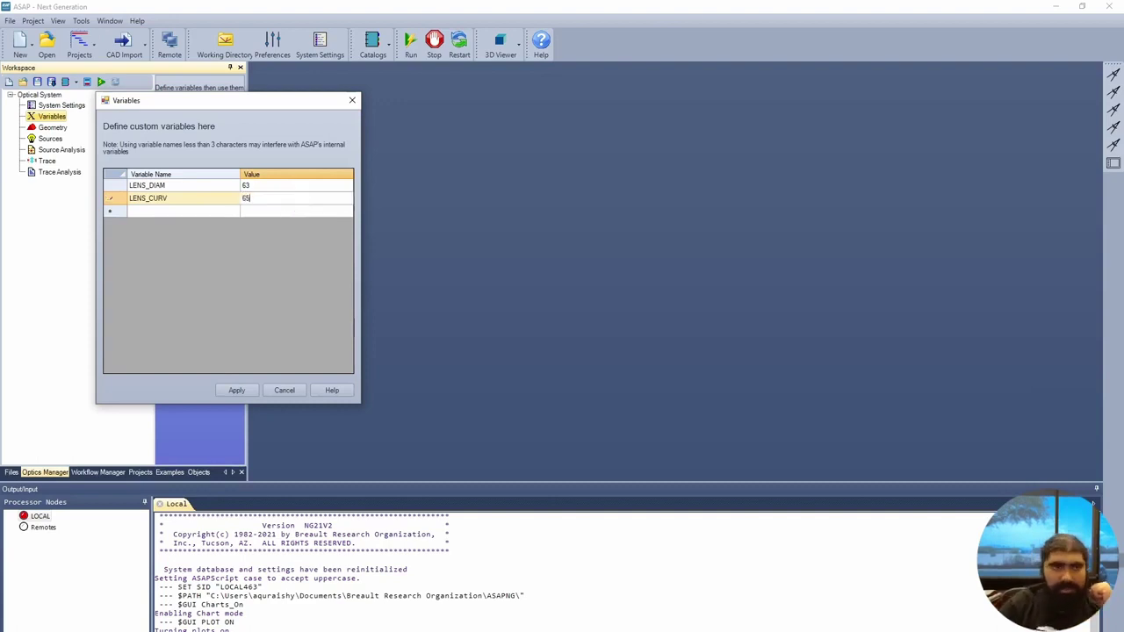
pyautogui.click(189, 212)
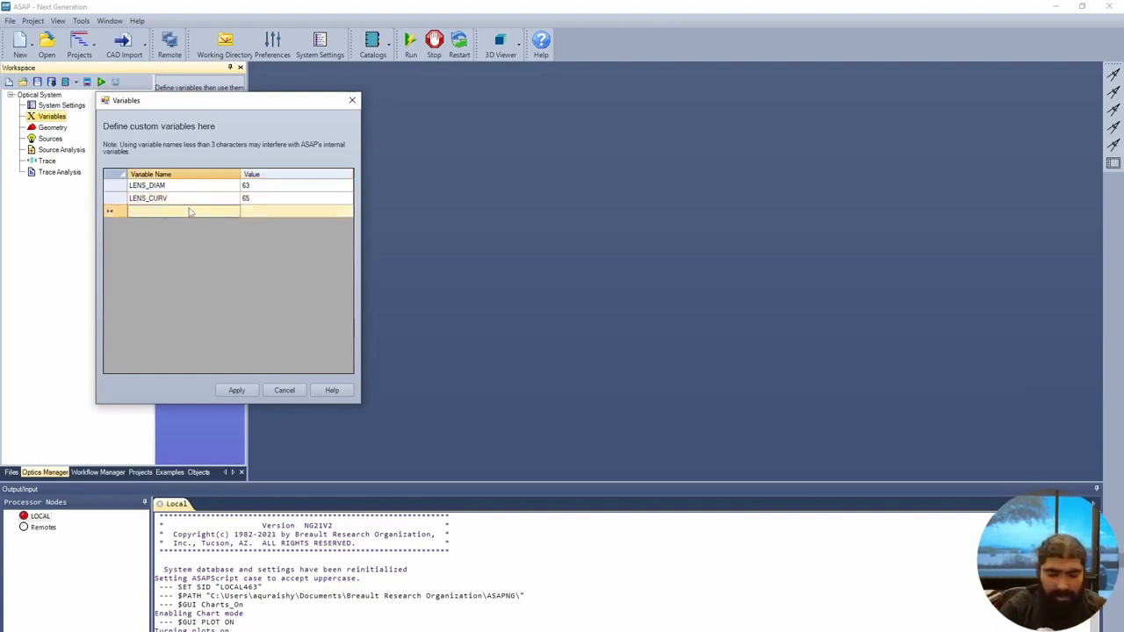
# Add a custom variable LENS_SPACE with the value 60
pyautogui.write('LENS_SPA')
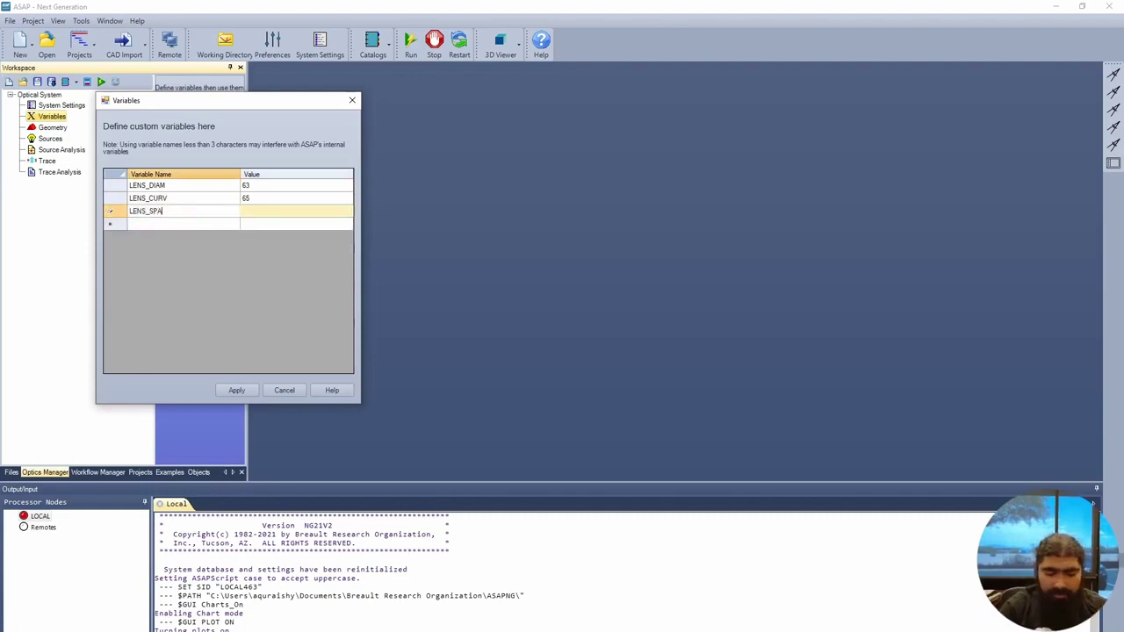
pyautogui.write('CE')
pyautogui.press('Tab')
pyautogui.write('60')
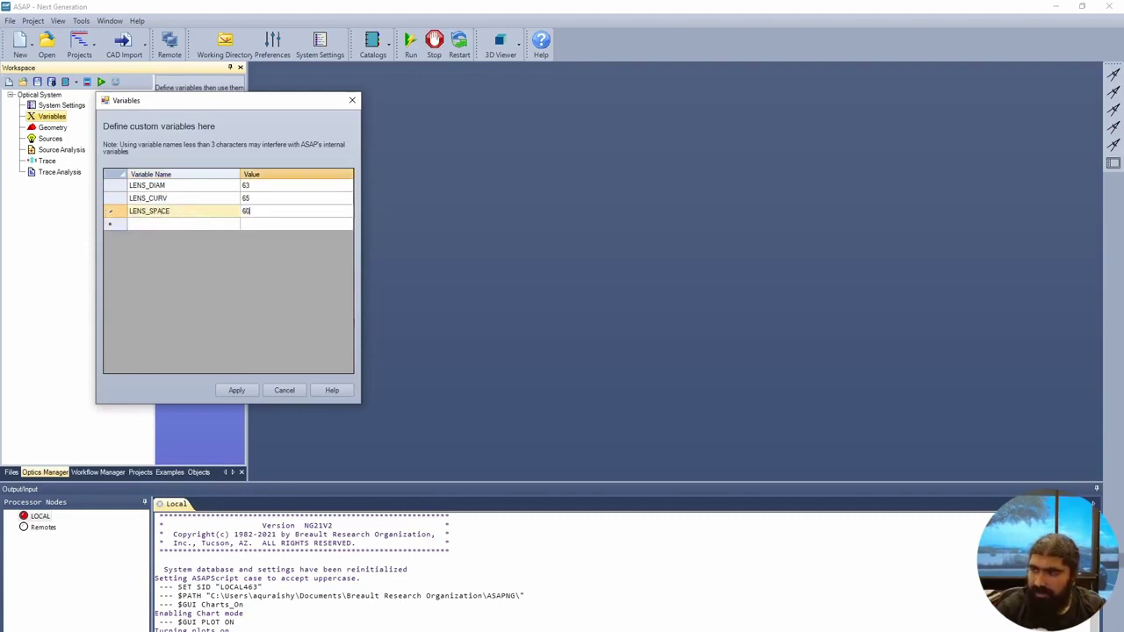
pyautogui.press('Return')
# Add two detector variables, DET_SIZE with the value 100 and DET_POS with the value 300
pyautogui.write('D')
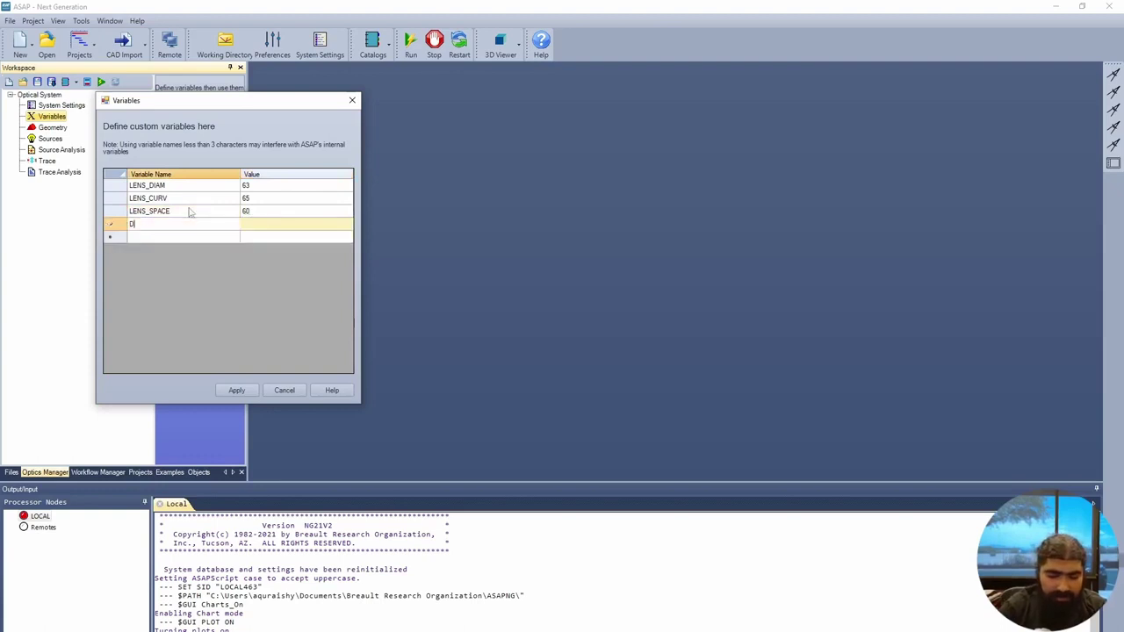
pyautogui.write('ET_SIZE')
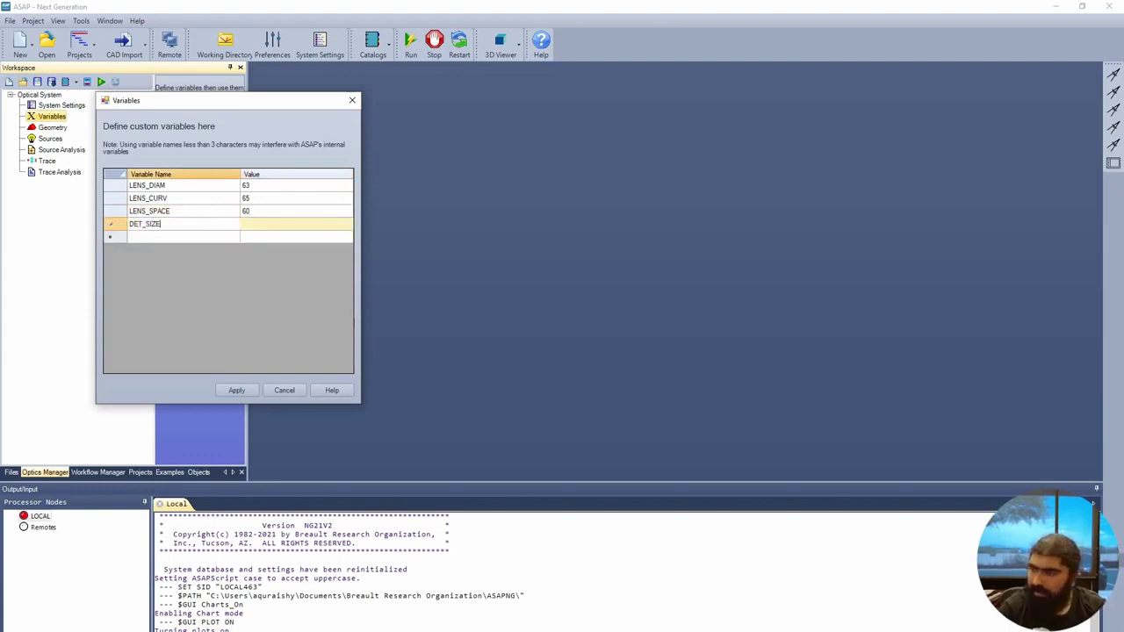
pyautogui.write('100')
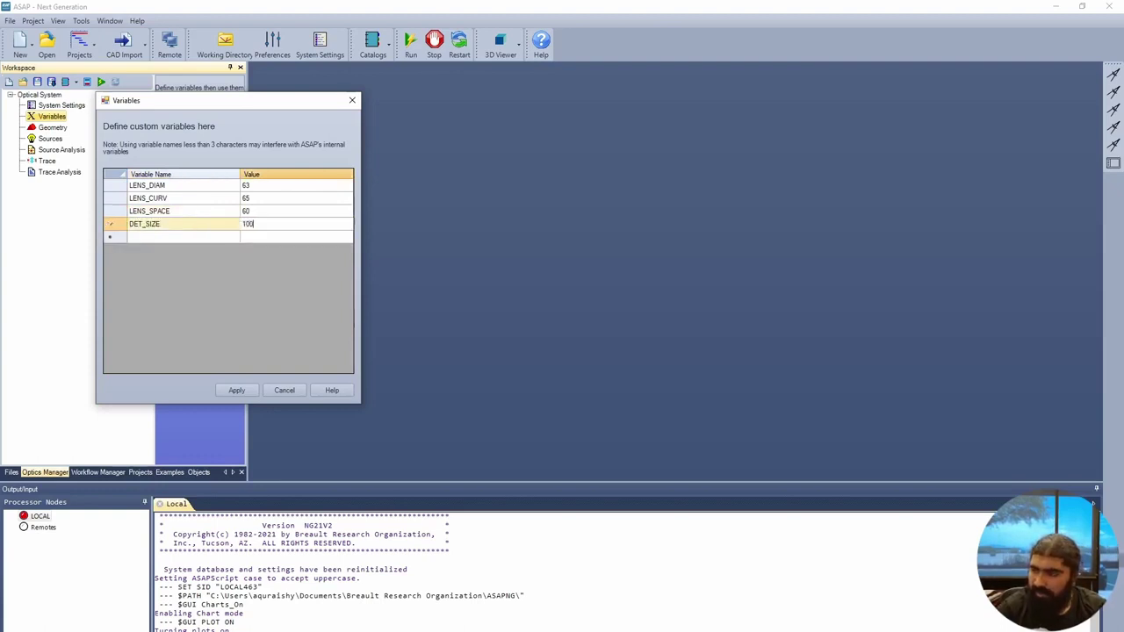
pyautogui.press('Return')
pyautogui.write('DET')
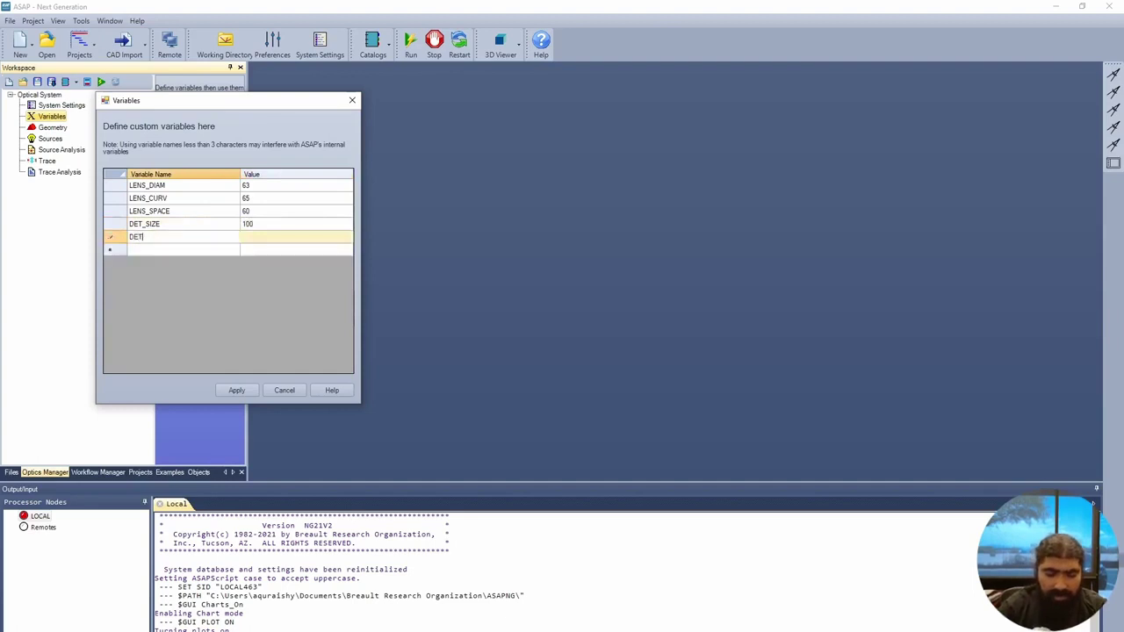
pyautogui.write('_POS')
pyautogui.press('Tab')
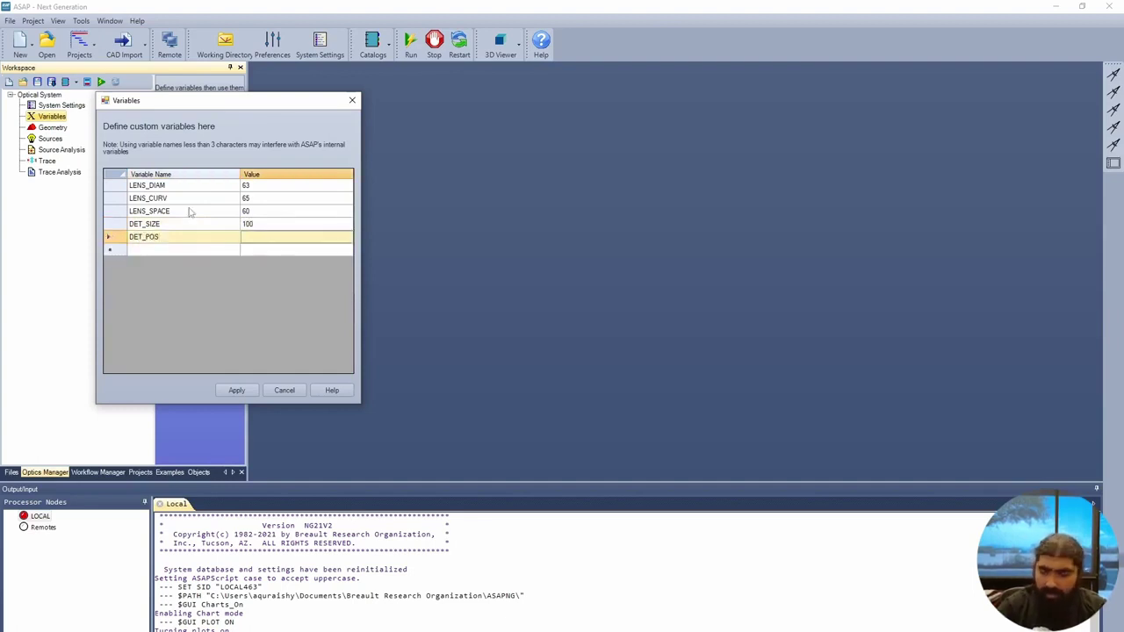
pyautogui.write('300')
pyautogui.press('Return')
# Add a variable SRC_SIZE with the value 60, apply the variables, and reopen the list to check the entries
pyautogui.write('S')
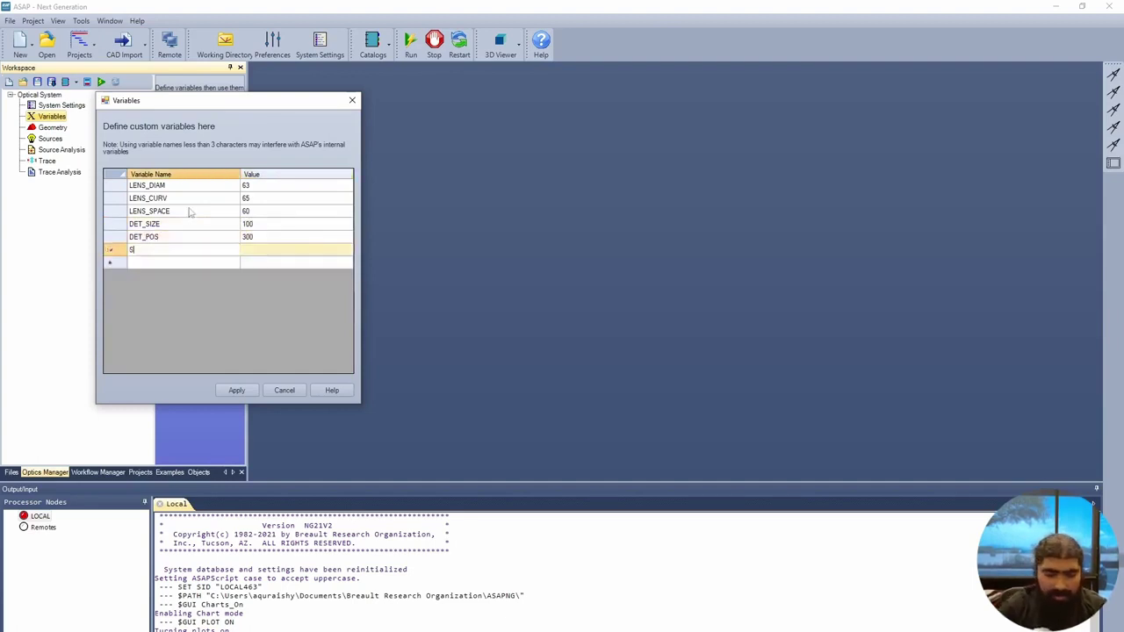
pyautogui.write('RC_SIZE')
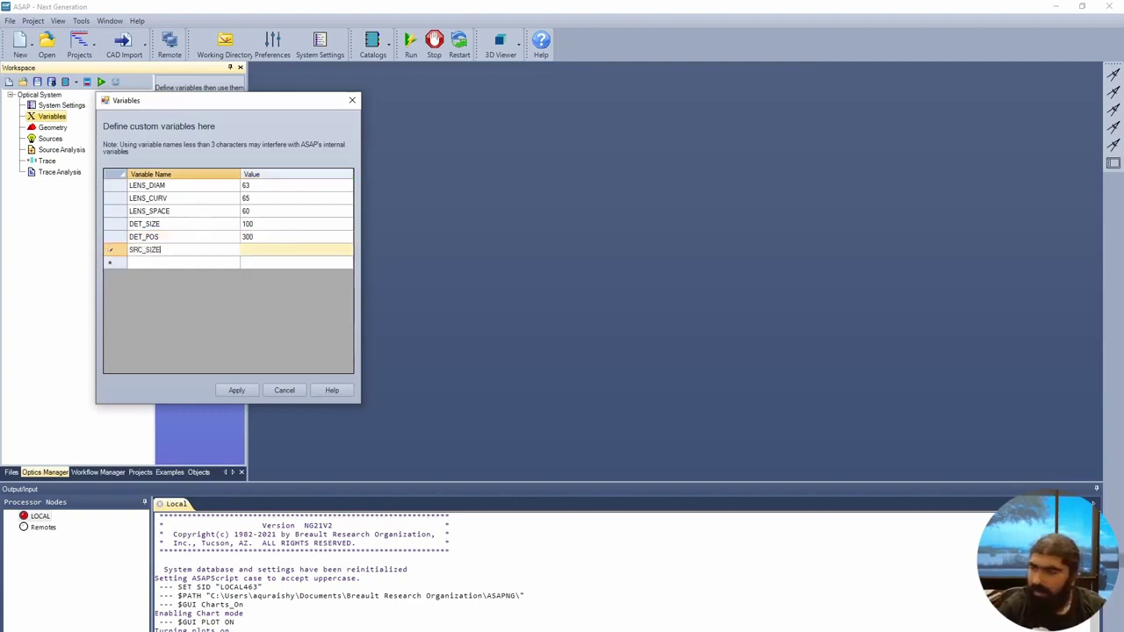
pyautogui.press('Tab')
pyautogui.write('60')
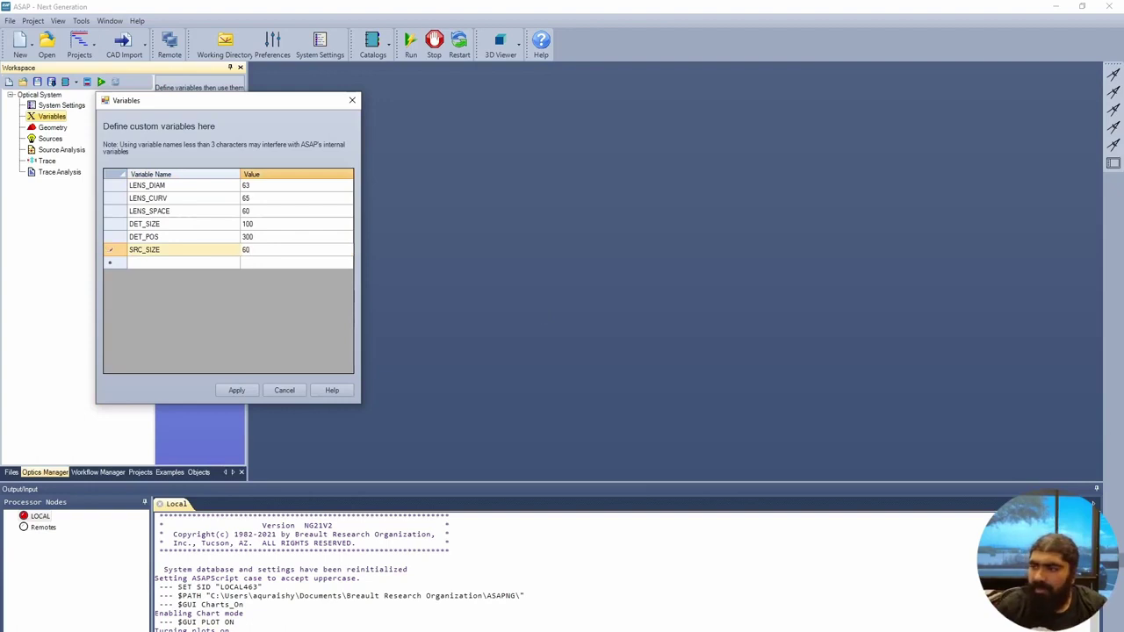
pyautogui.click(237, 390)
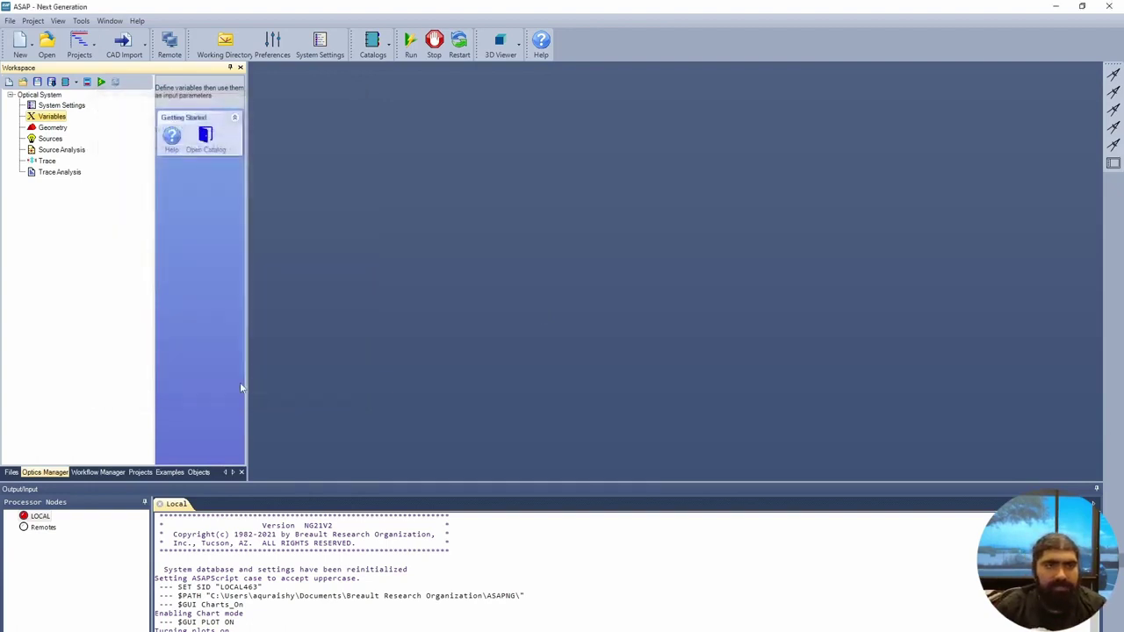
pyautogui.doubleClick(65, 119)
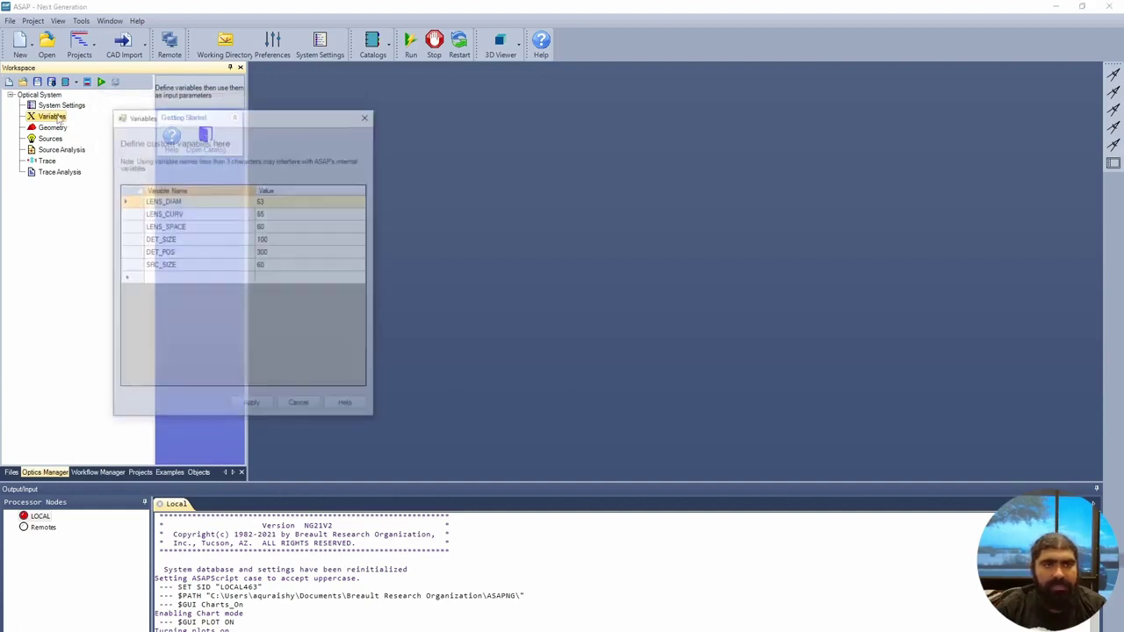
pyautogui.click(253, 405)
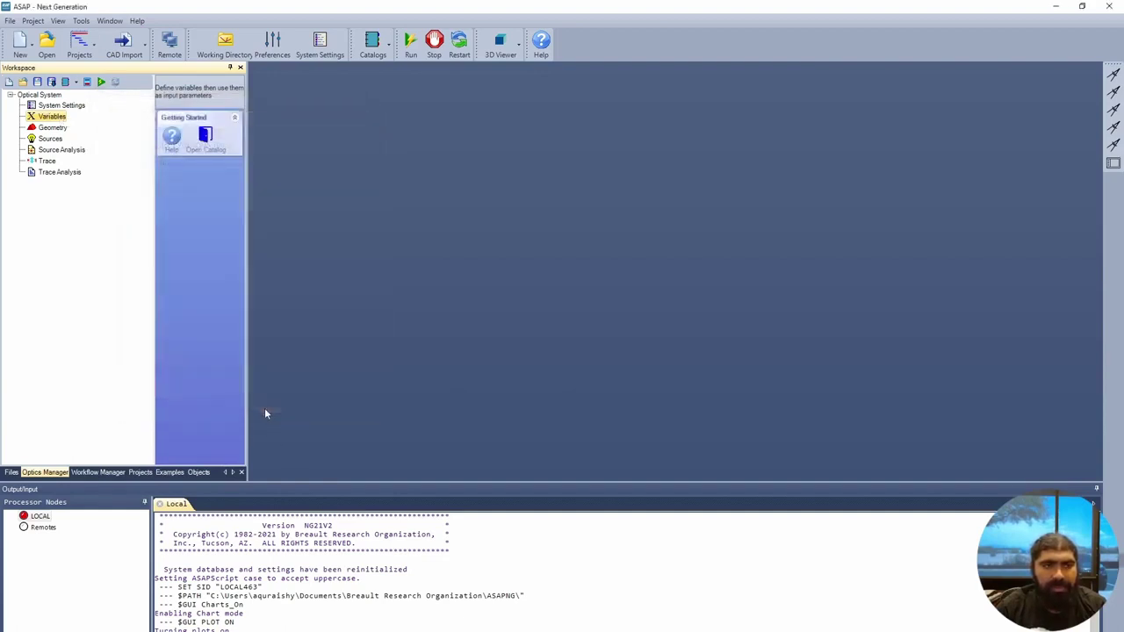
# Insert a new geometry branch under Geometry and name it CHROMATIC_BLD
pyautogui.click(59, 129)
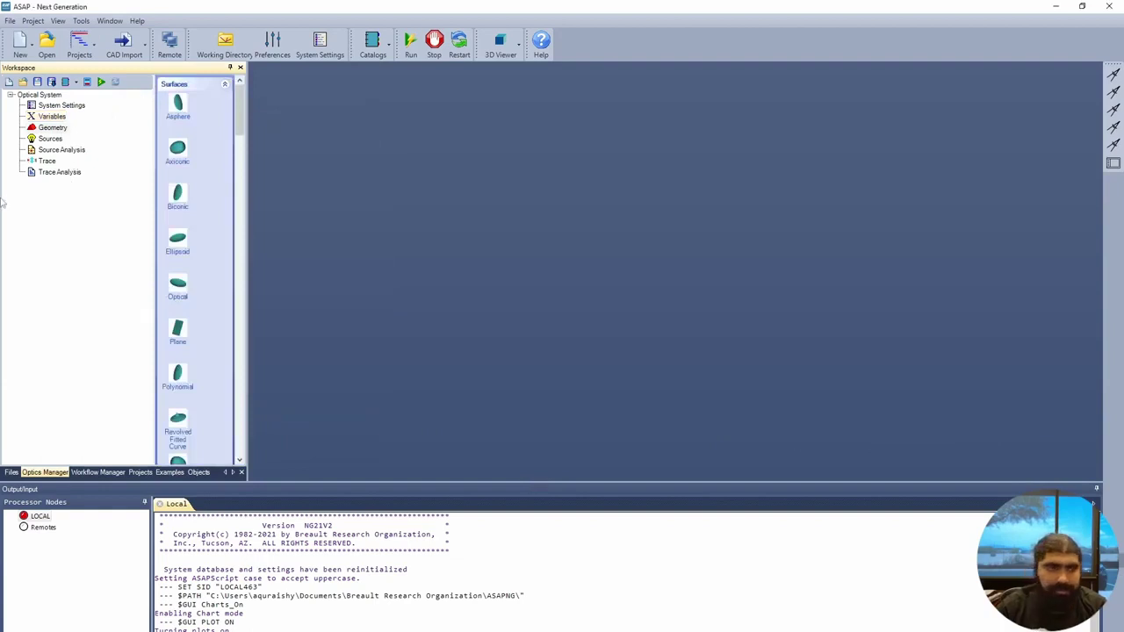
pyautogui.rightClick(55, 128)
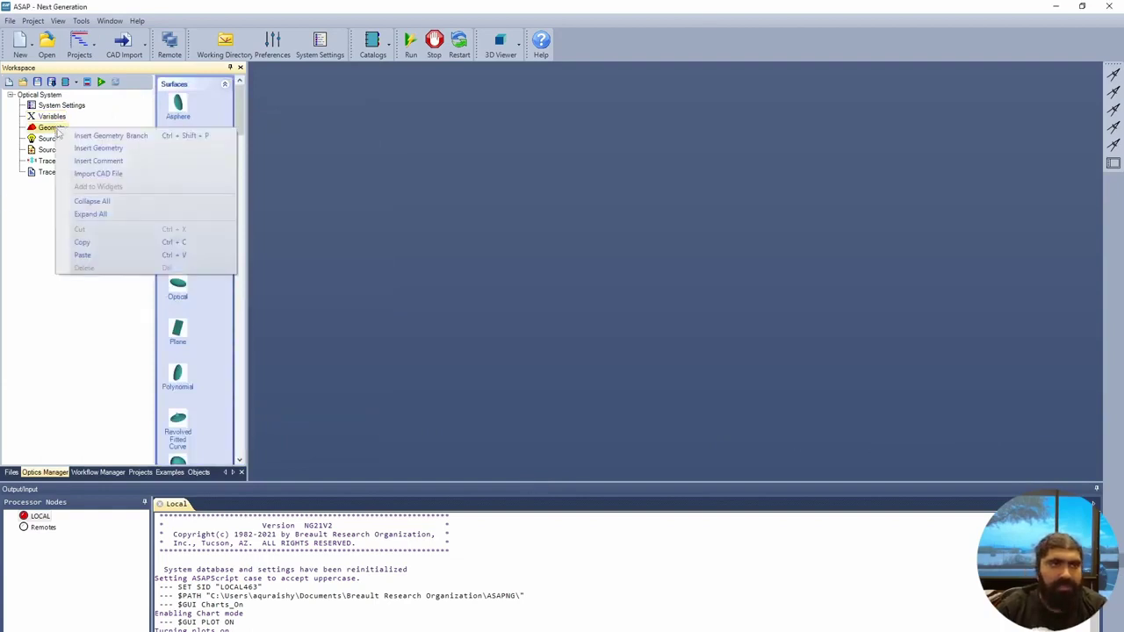
pyautogui.click(98, 135)
pyautogui.click(73, 138)
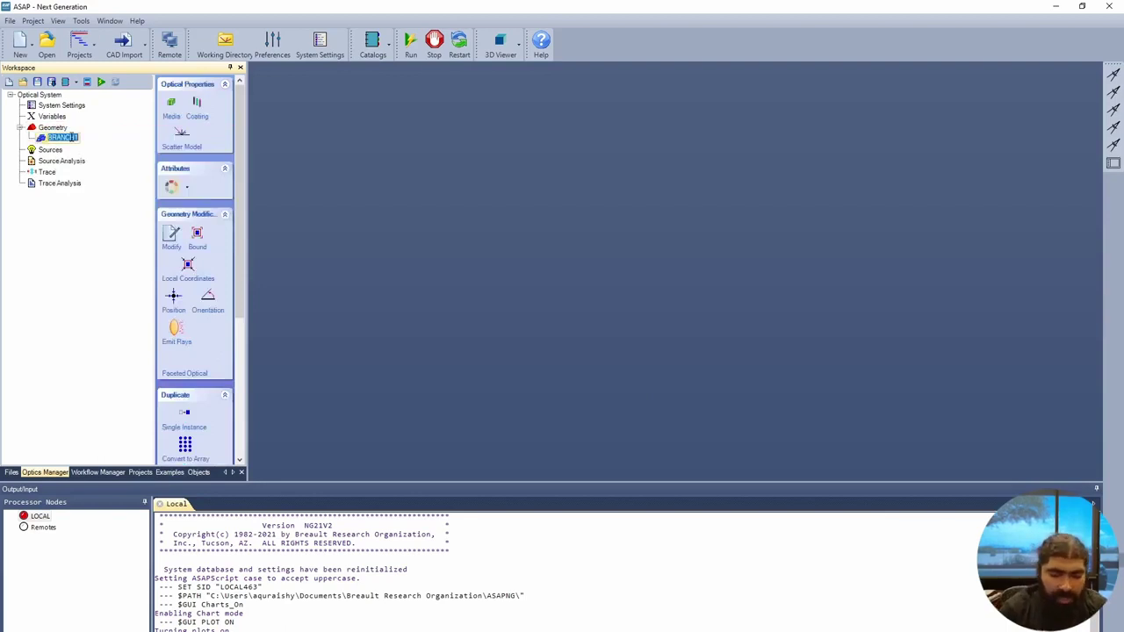
pyautogui.write('CHROMATI')
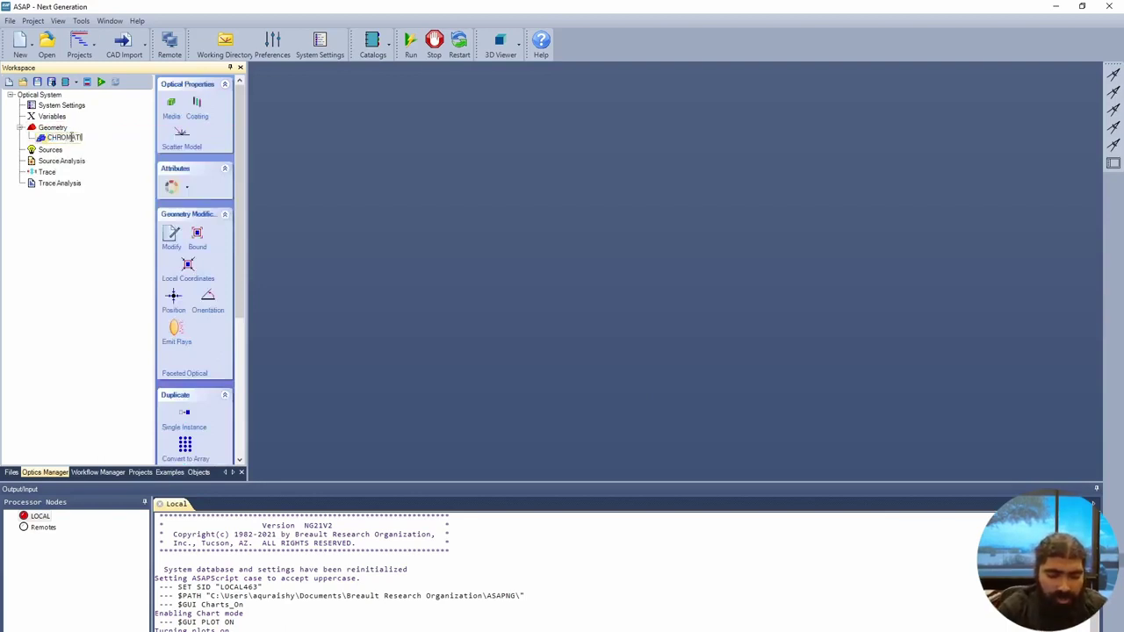
pyautogui.write('C_B')
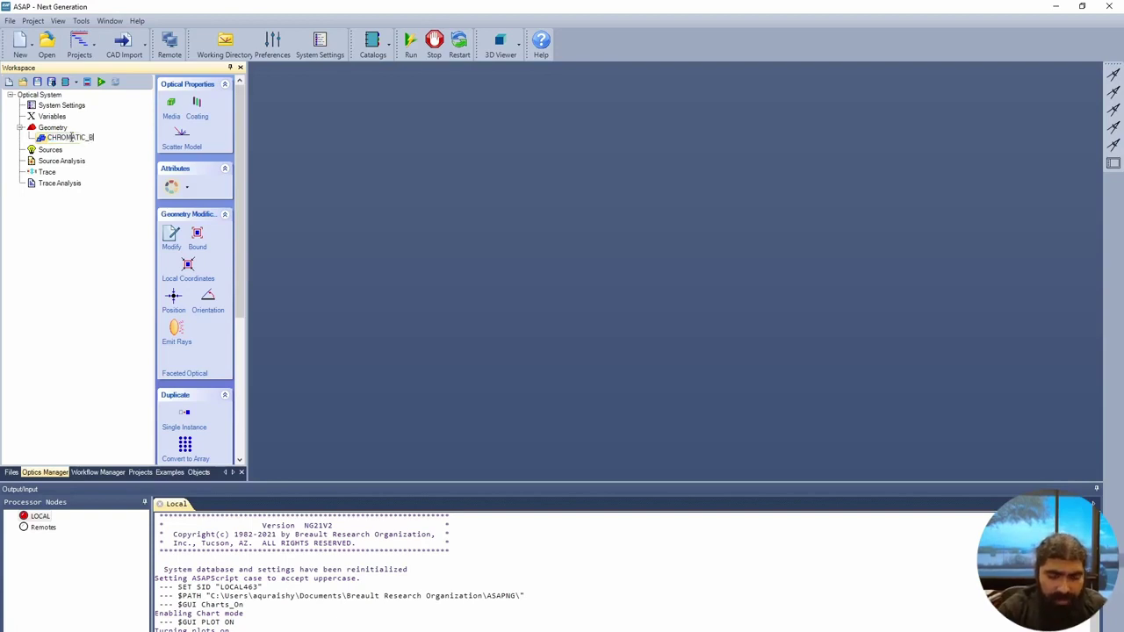
pyautogui.write('LD')
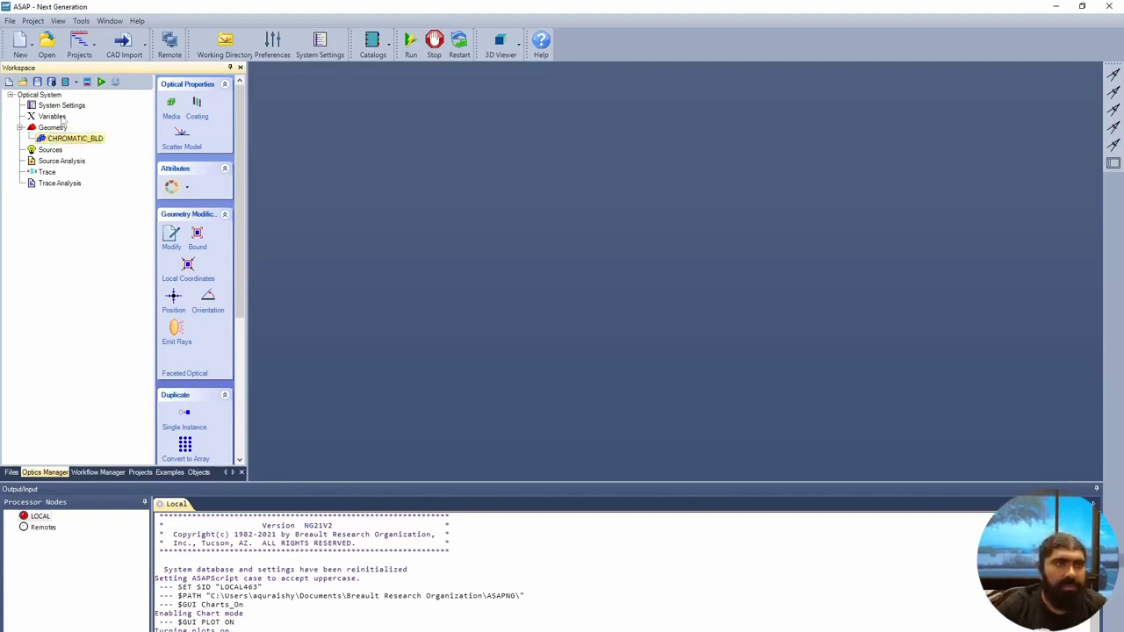
# Insert a sub-branch inside CHROMATIC_BLD and name it SINGLET
pyautogui.rightClick(71, 139)
pyautogui.click(126, 161)
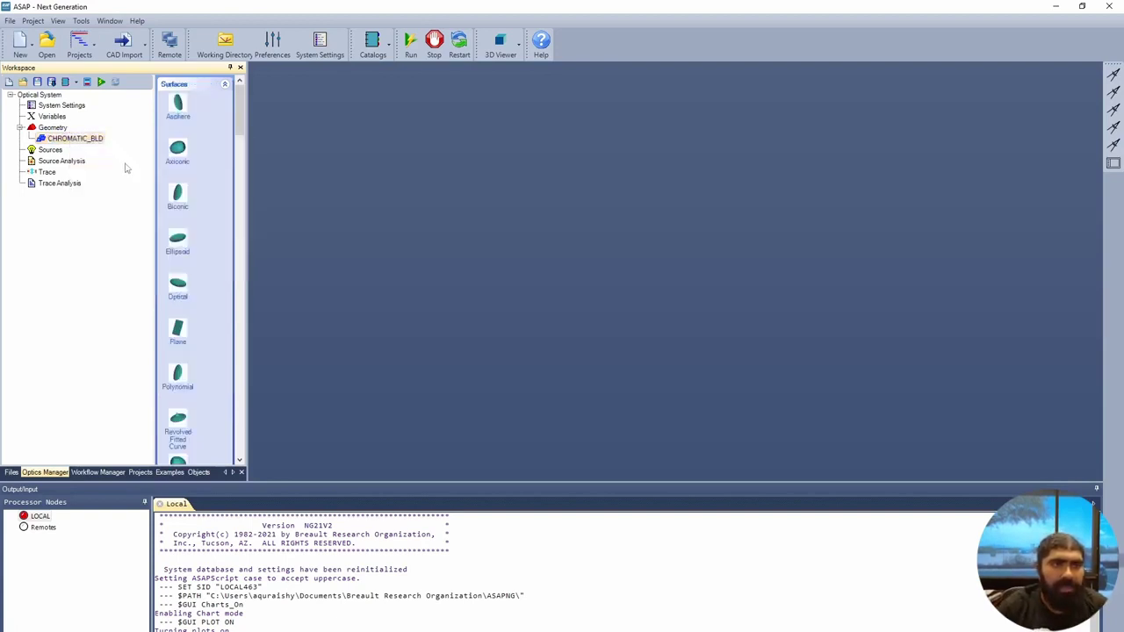
pyautogui.rightClick(86, 143)
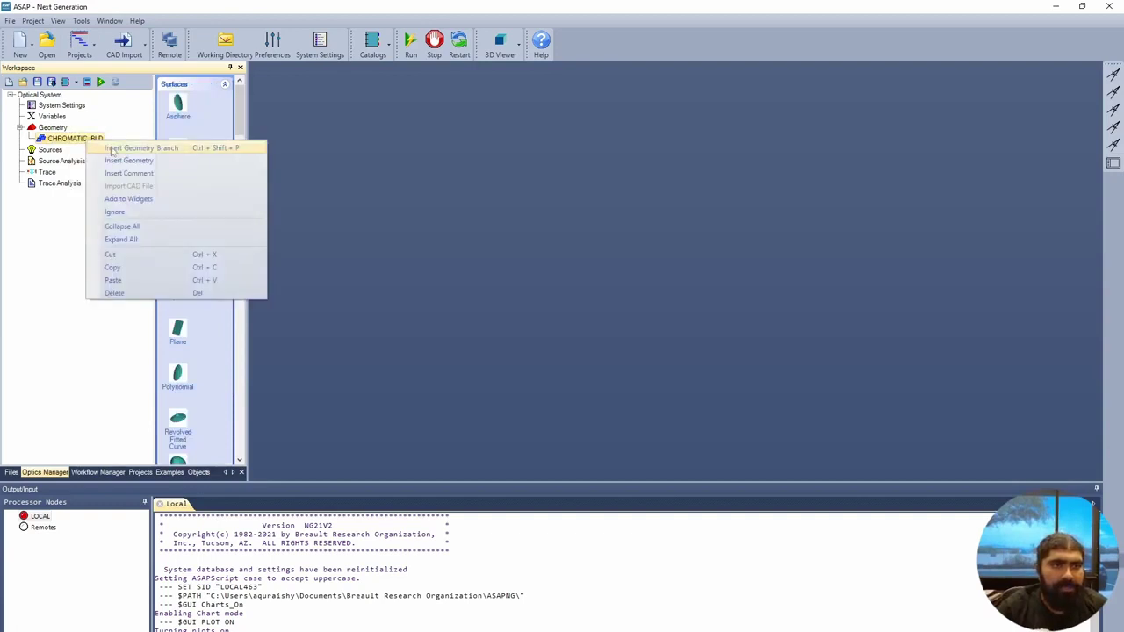
pyautogui.click(113, 147)
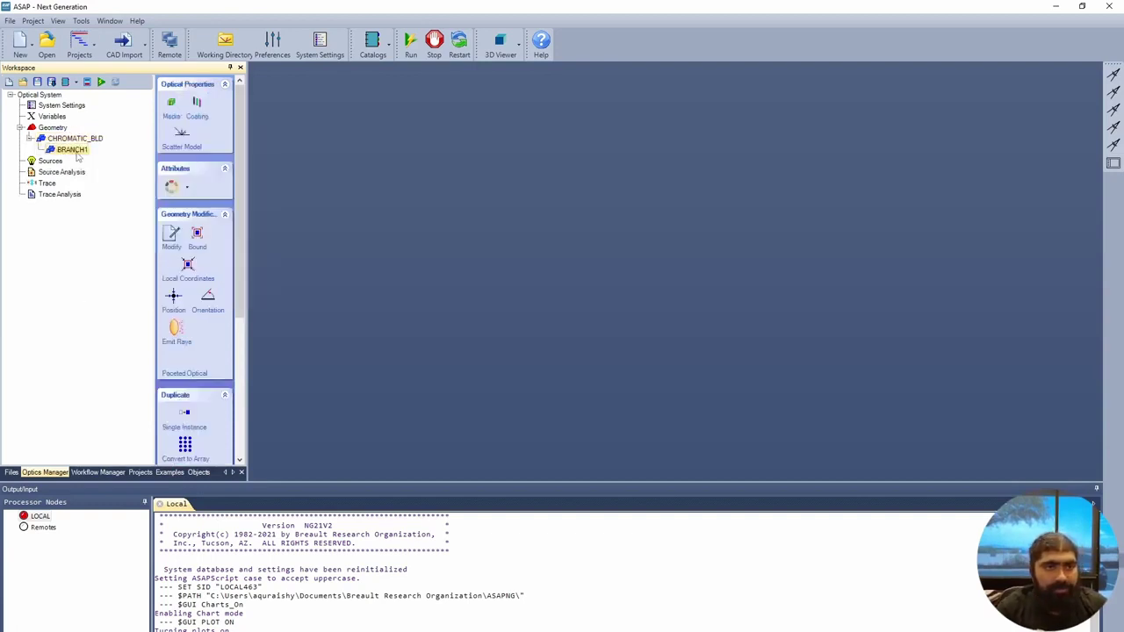
pyautogui.click(72, 150)
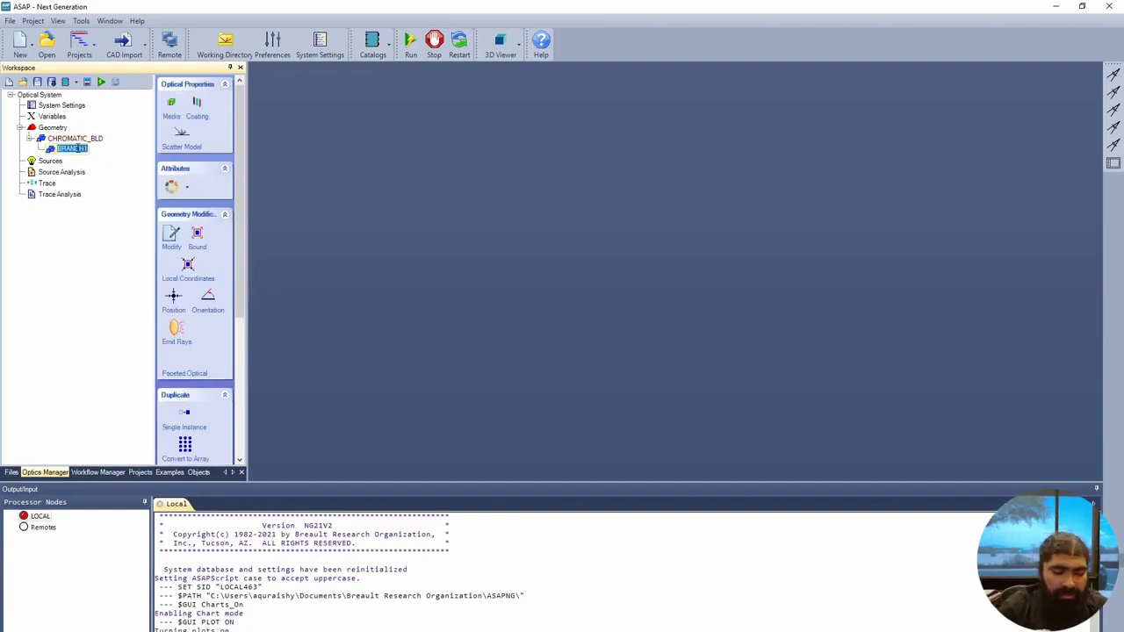
pyautogui.write('SIN')
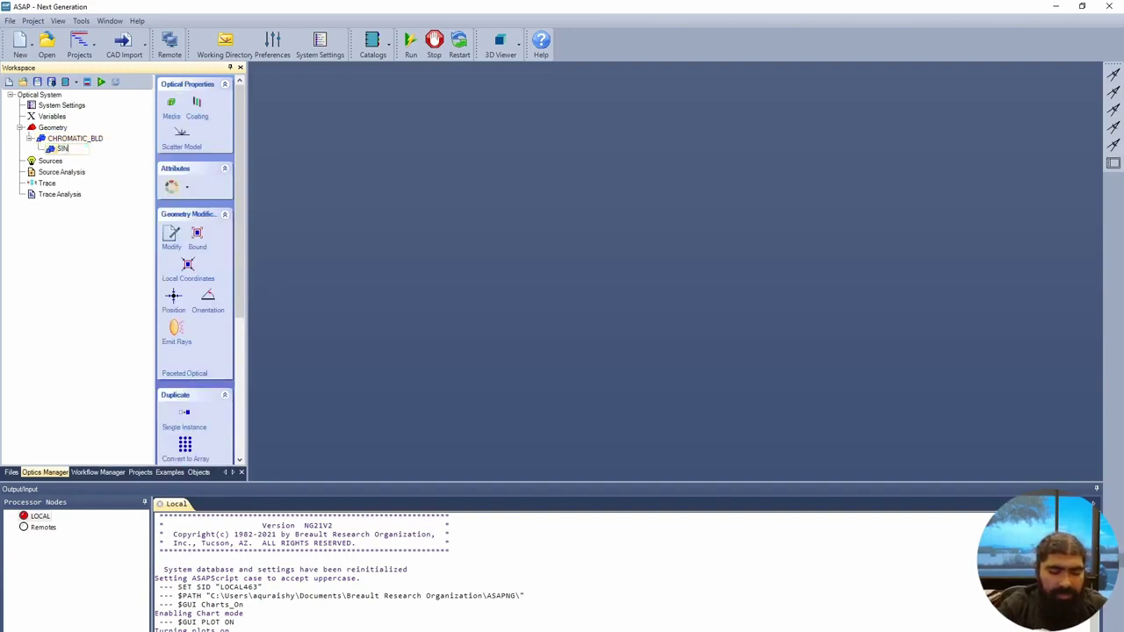
pyautogui.write('GLET')
pyautogui.press('Return')
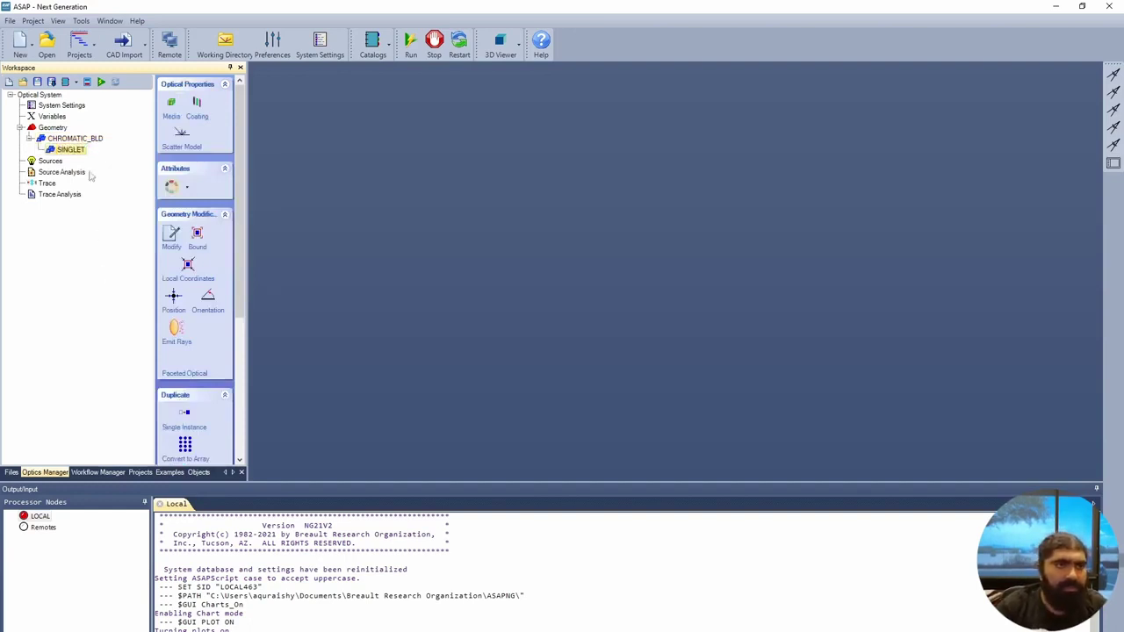
# Insert a second sub-branch inside CHROMATIC_BLD and name it DETECTOR
pyautogui.click(88, 141)
pyautogui.rightClick(88, 140)
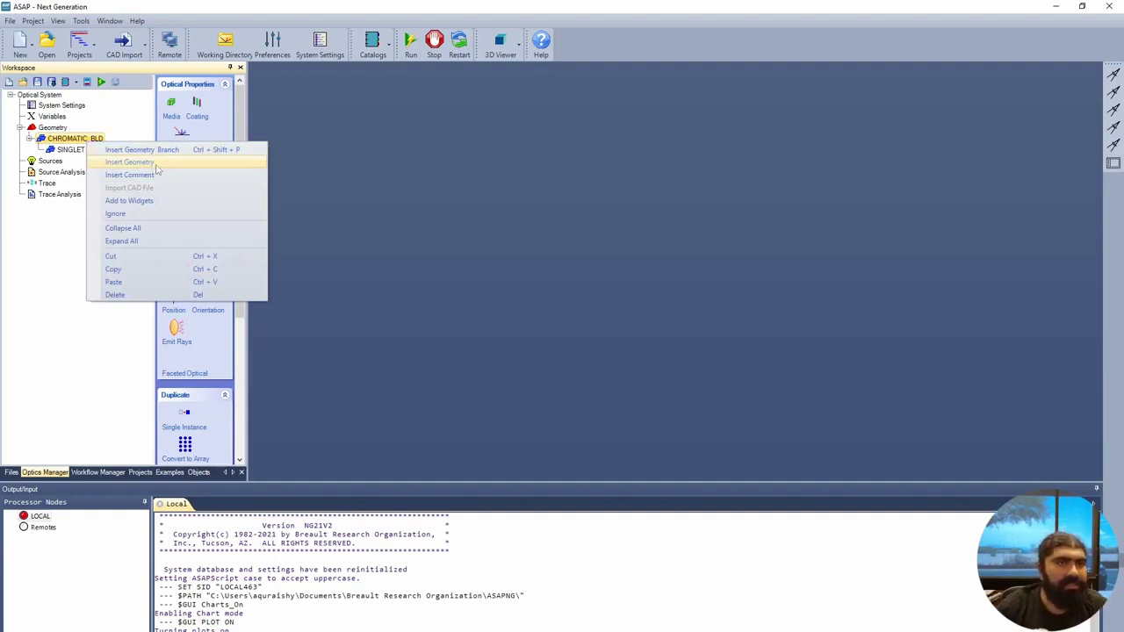
pyautogui.click(155, 150)
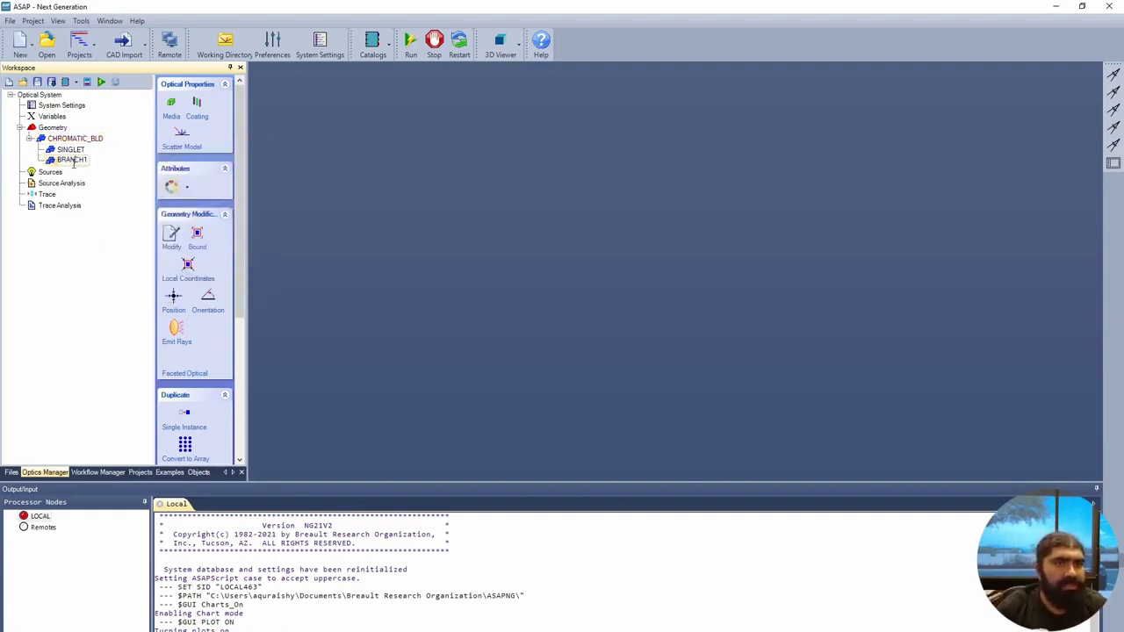
pyautogui.click(72, 159)
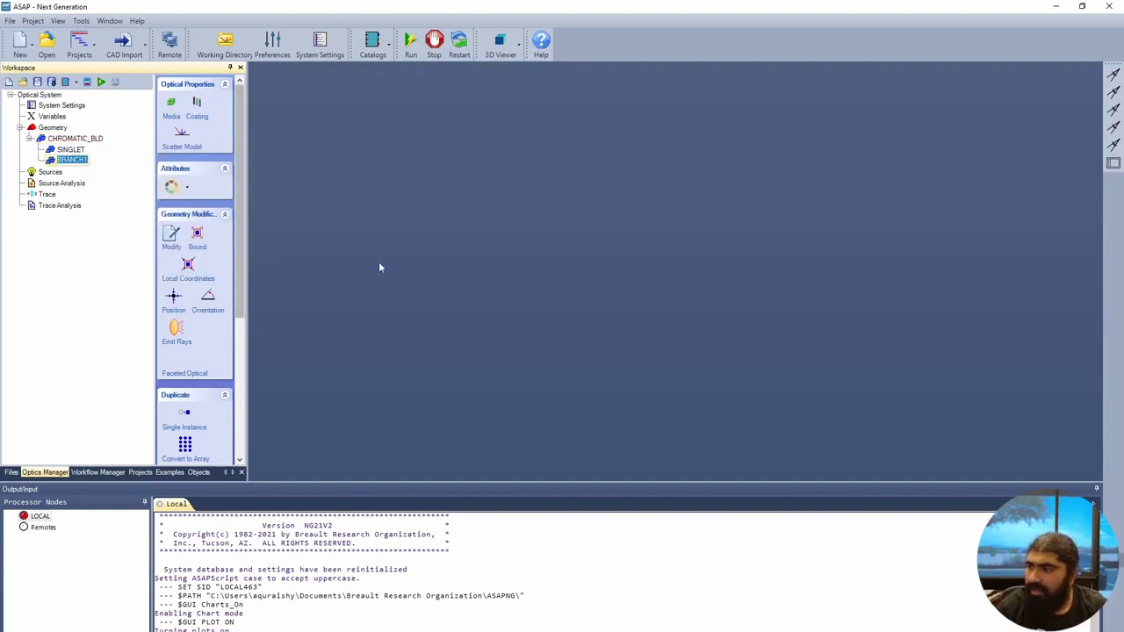
pyautogui.write('DETECTOR')
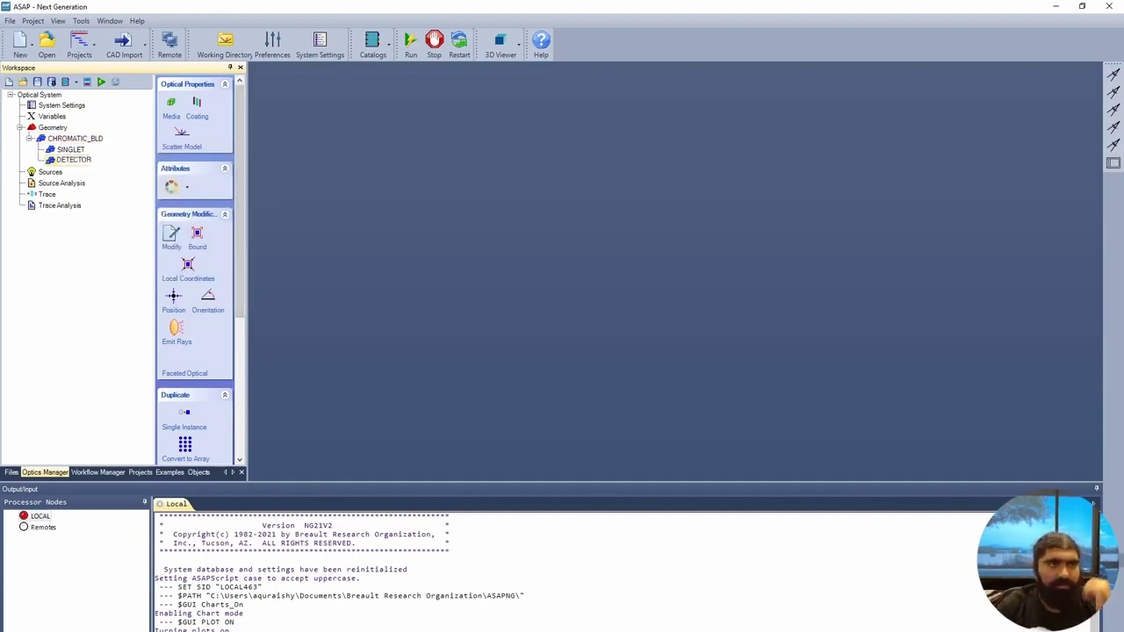
# Start a new Optical surface object inside the SINGLET branch
pyautogui.click(70, 150)
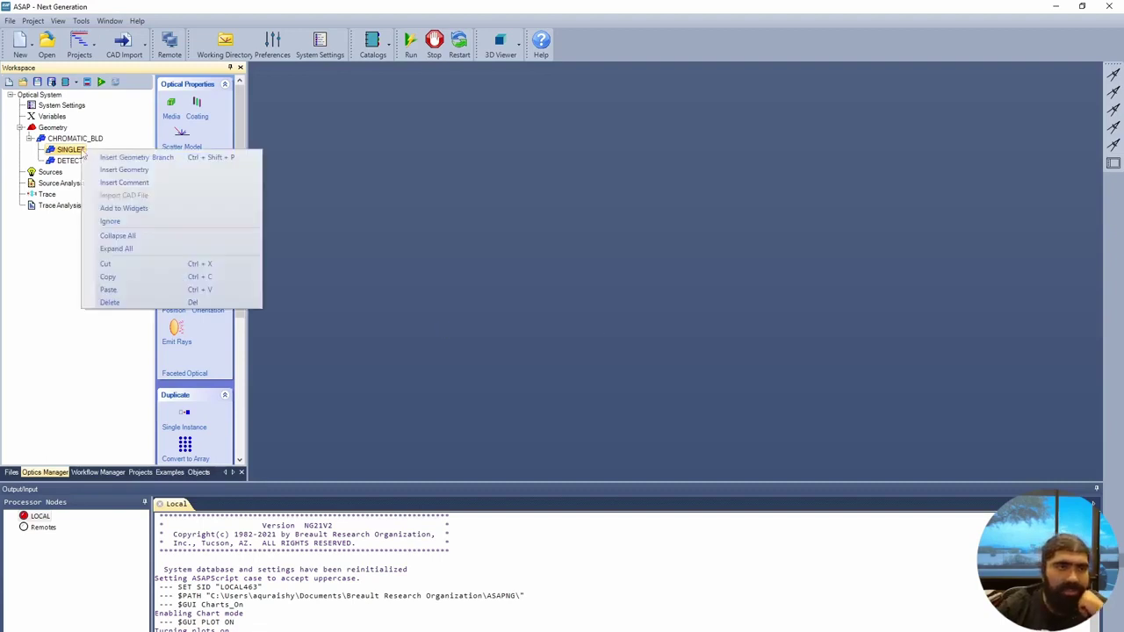
pyautogui.rightClick(82, 151)
pyautogui.click(129, 182)
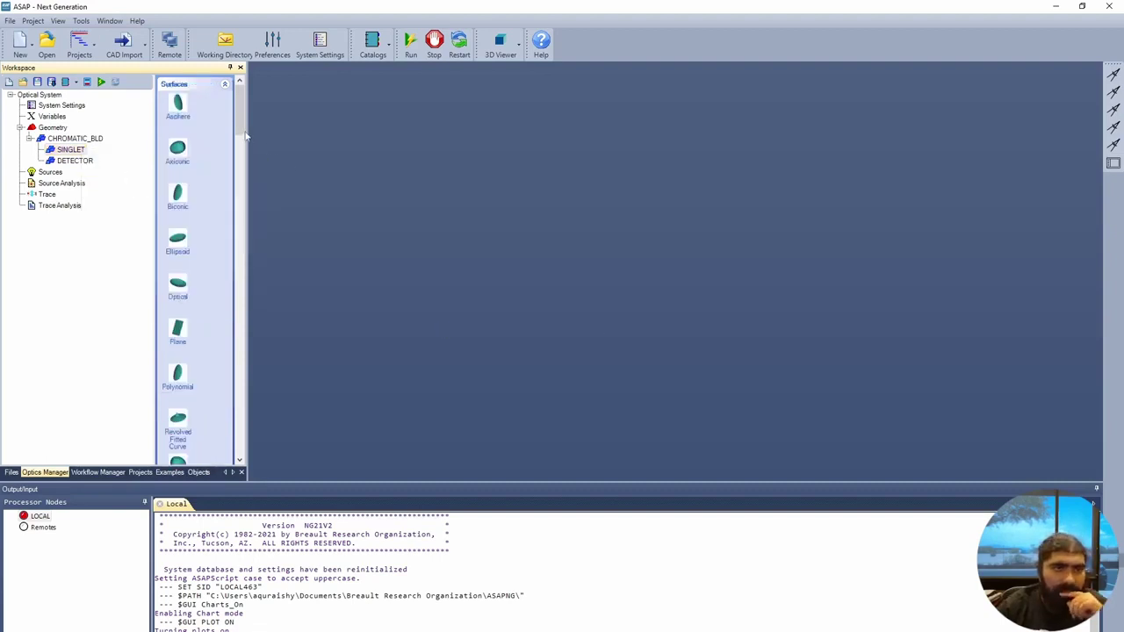
pyautogui.click(180, 286)
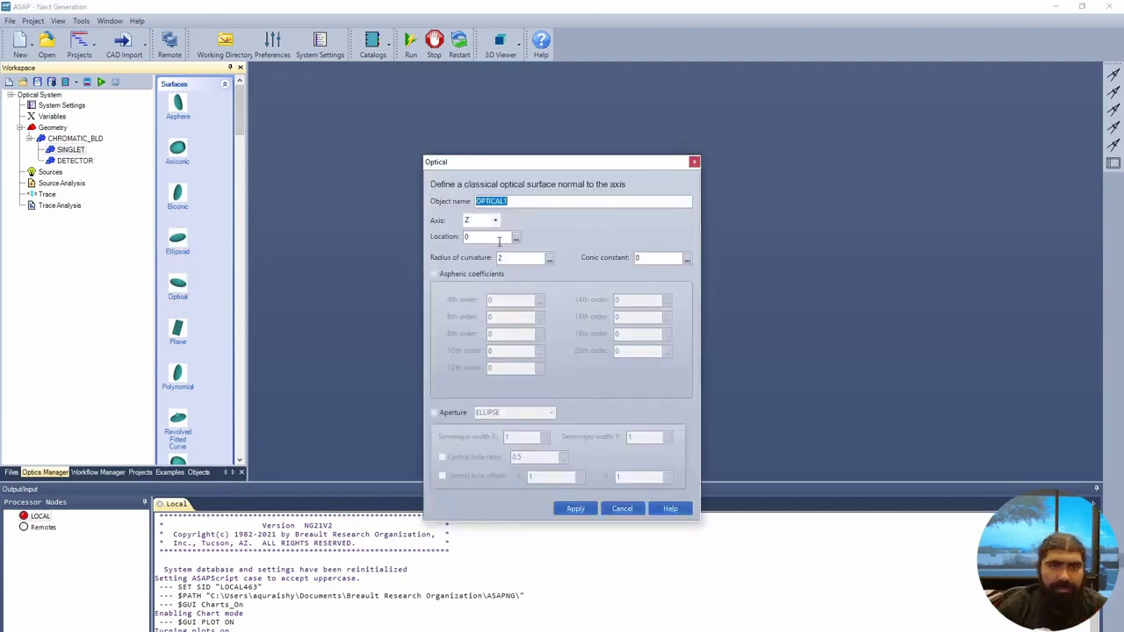
# Set the new optical surface's location along Z to the LENS_SPACE variable
pyautogui.click(488, 236)
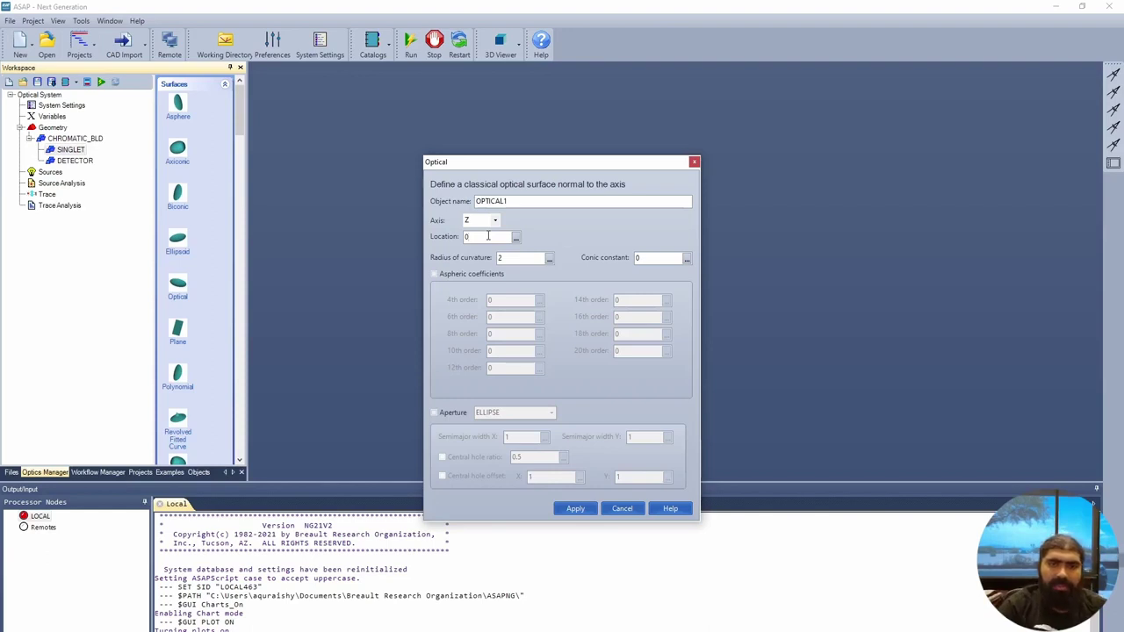
pyautogui.doubleClick(489, 236)
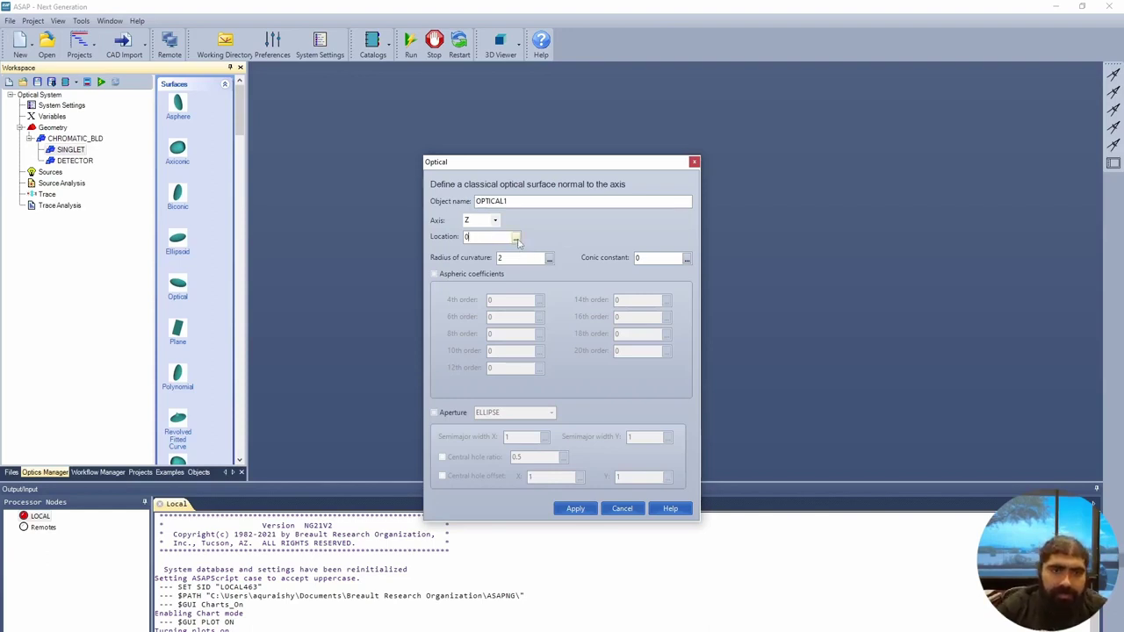
pyautogui.click(515, 237)
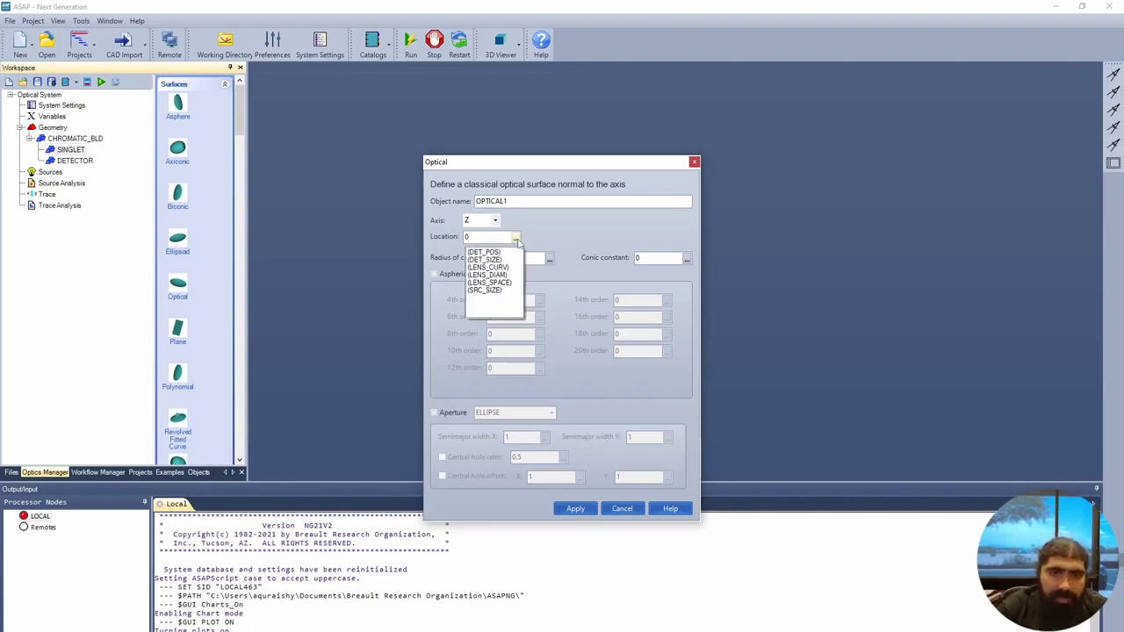
pyautogui.click(490, 282)
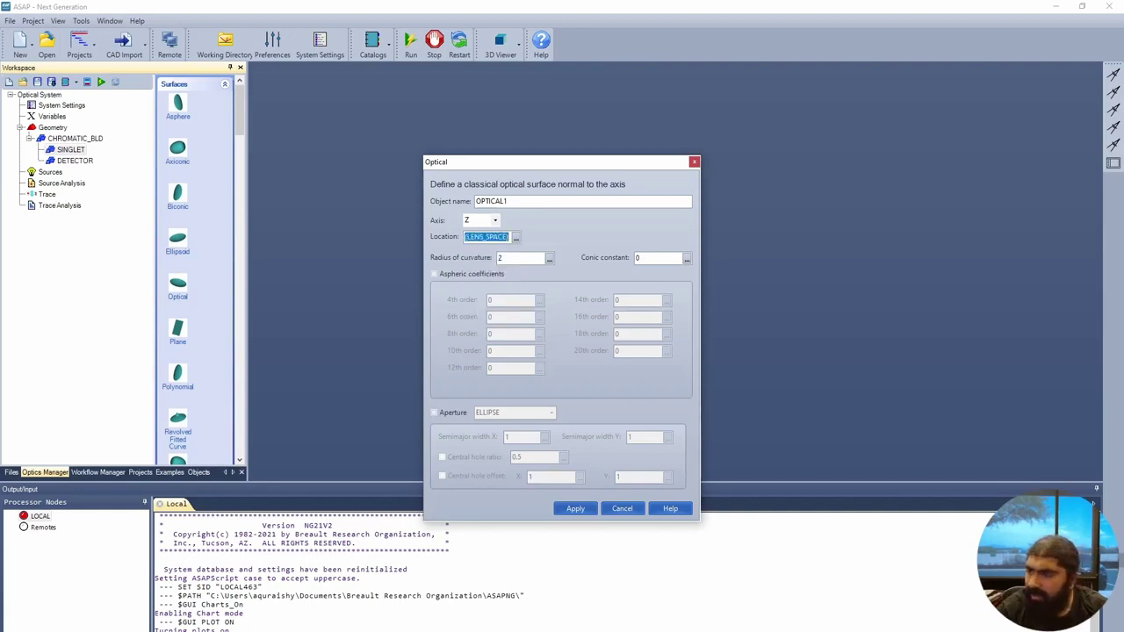
# Name the optical surface FRONT, with its radius of curvature set to (LENS_CURV) and its location set to 0
pyautogui.click(549, 258)
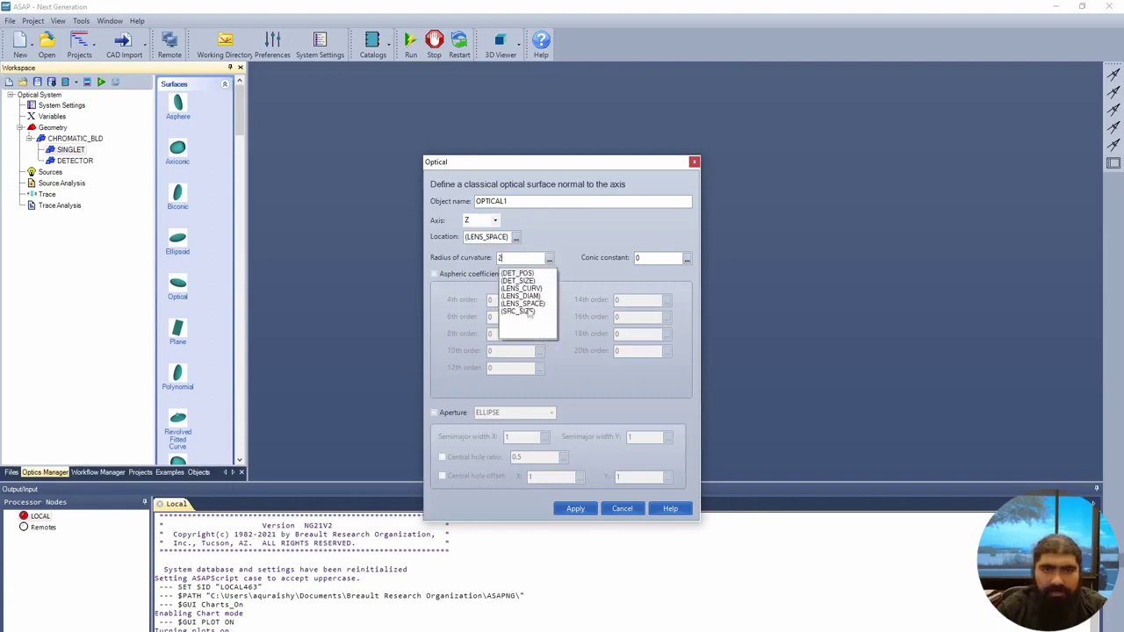
pyautogui.click(523, 288)
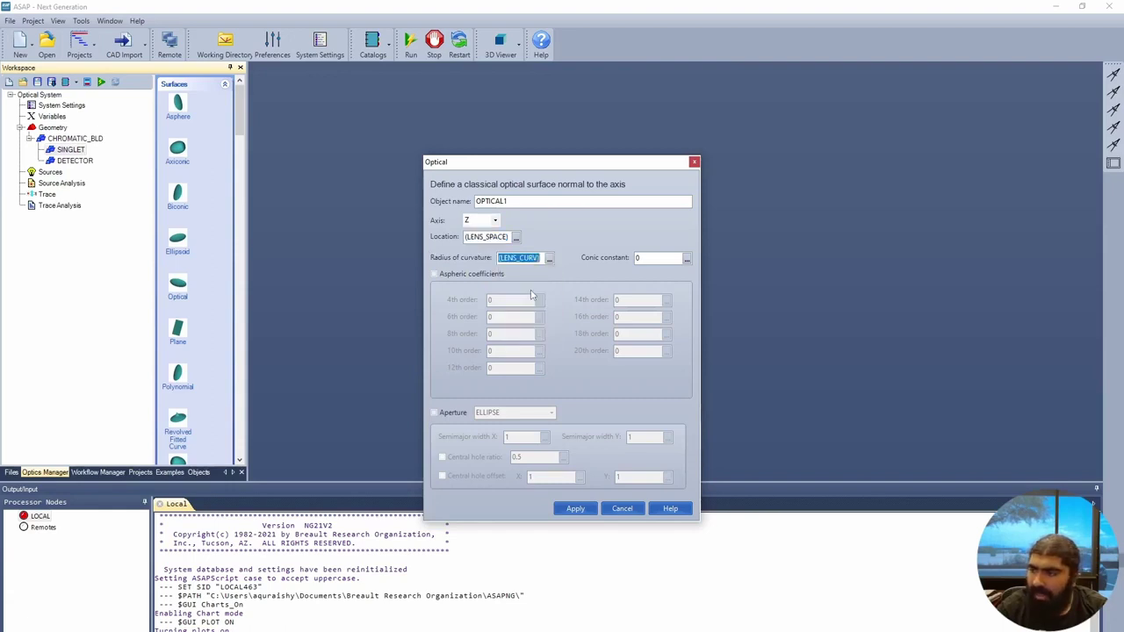
pyautogui.click(479, 239)
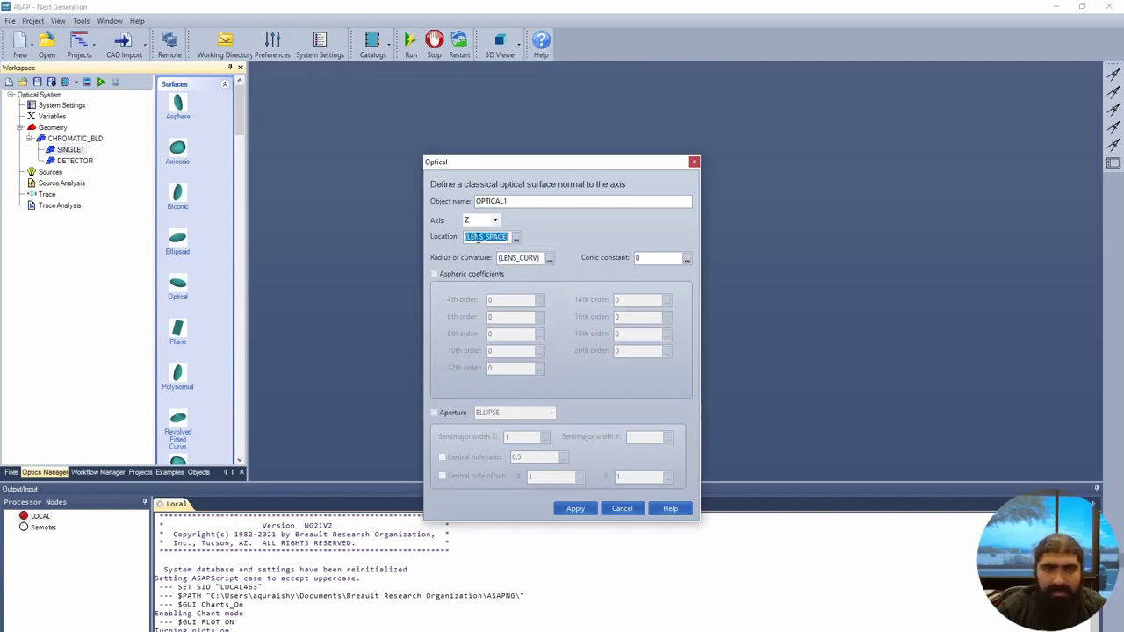
pyautogui.write('0')
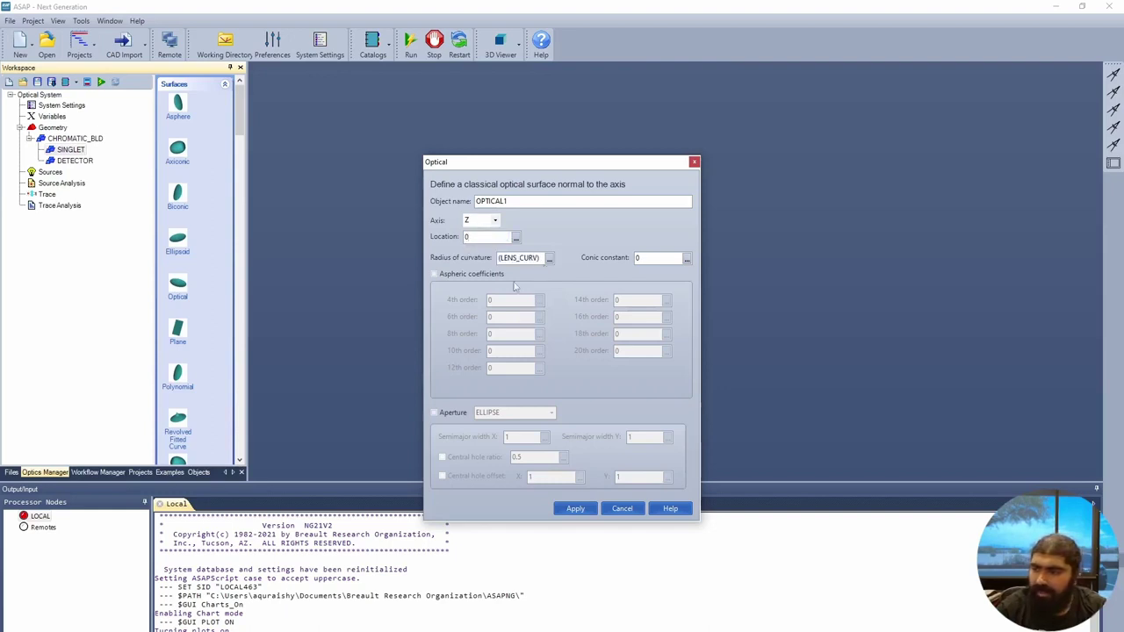
pyautogui.click(532, 200)
pyautogui.write('FRONT')
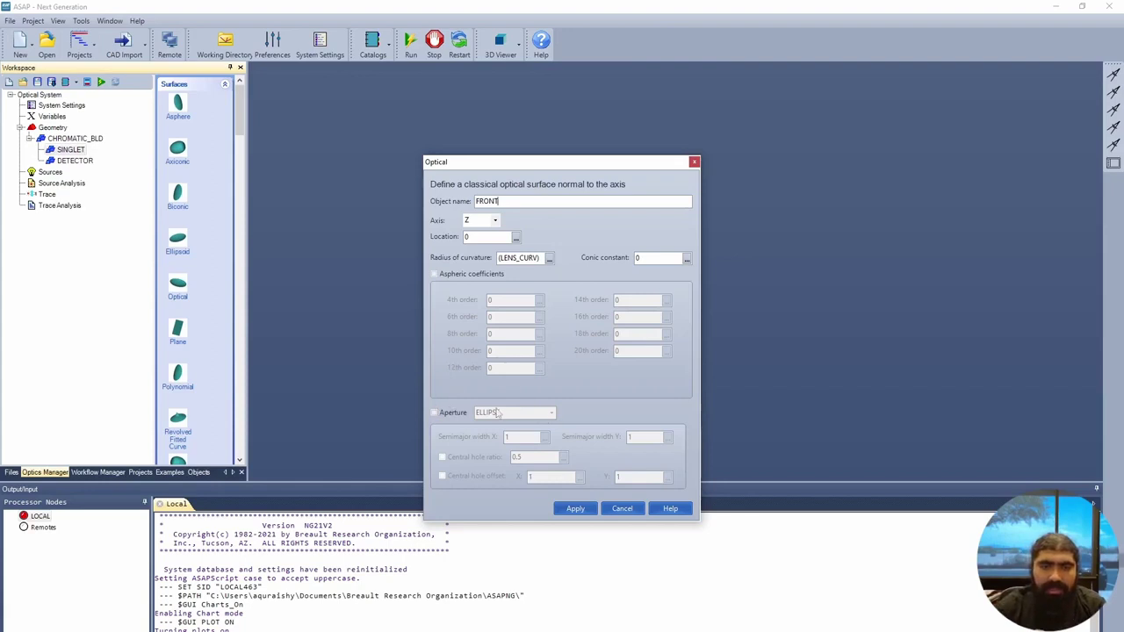
# Give the FRONT surface a RECTANGLE aperture with X and Y semimajor widths of (LENS_DIAM)/2 and apply it
pyautogui.click(458, 414)
pyautogui.click(551, 414)
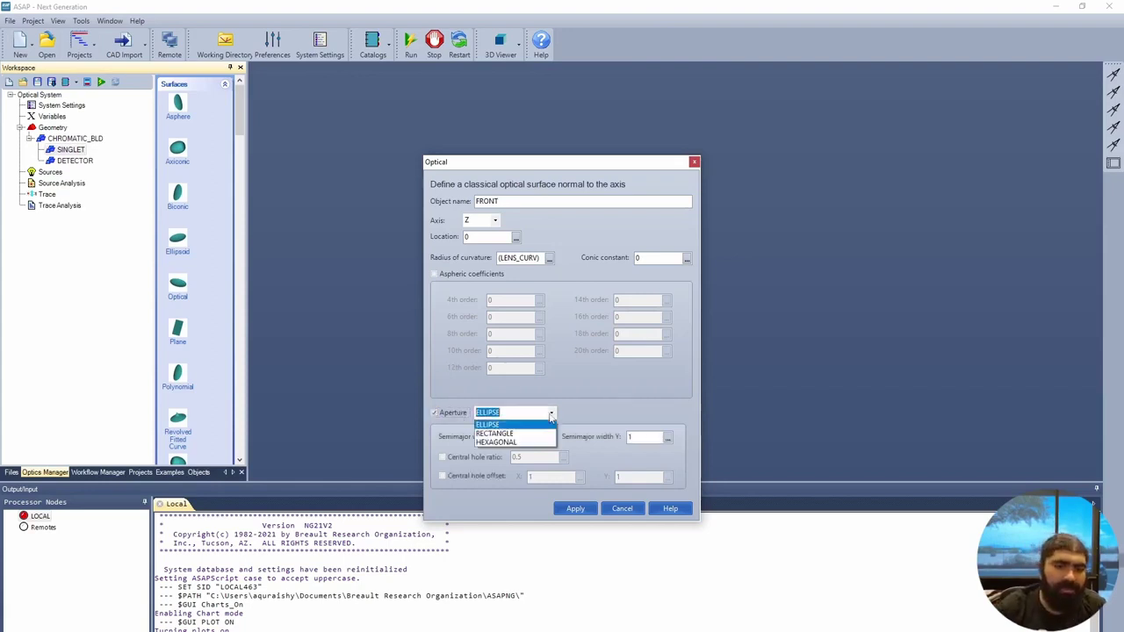
pyautogui.click(532, 434)
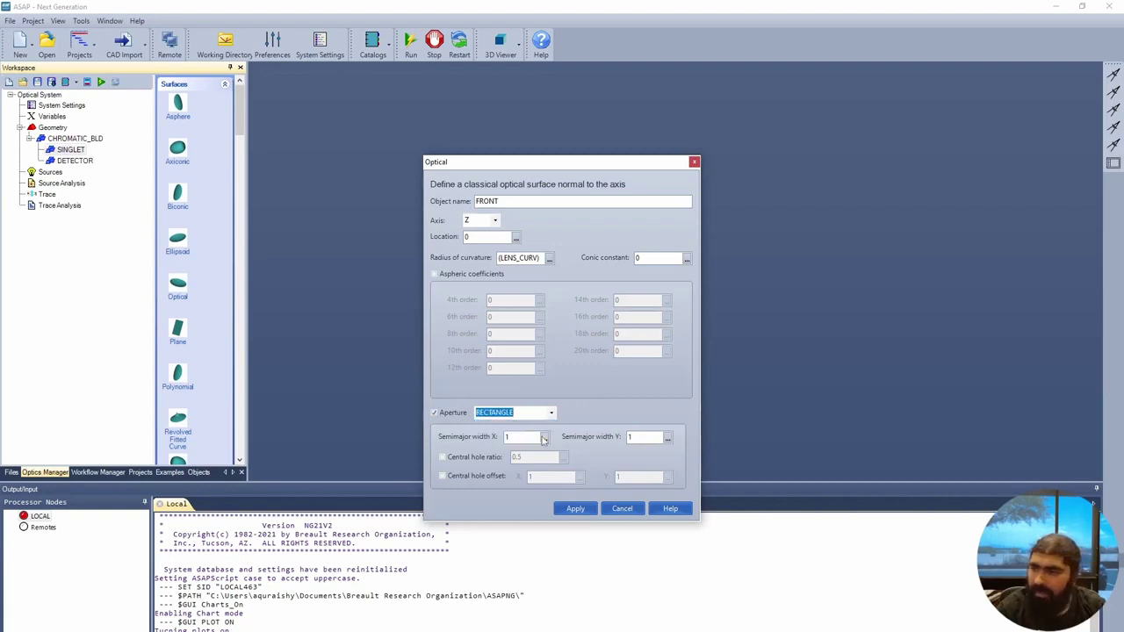
pyautogui.click(545, 437)
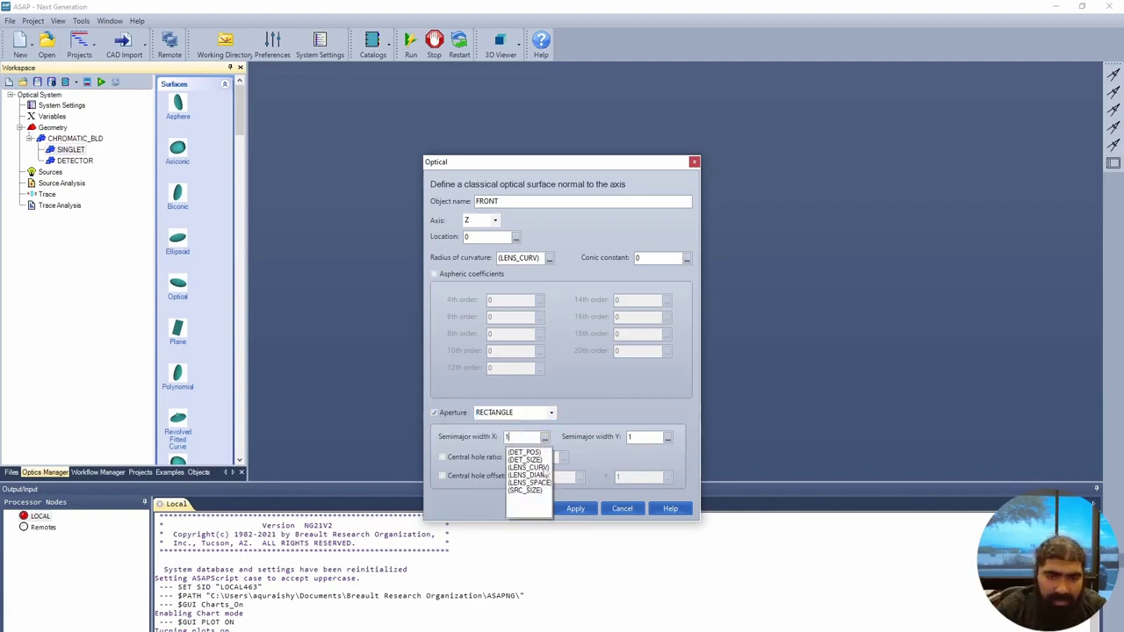
pyautogui.click(540, 475)
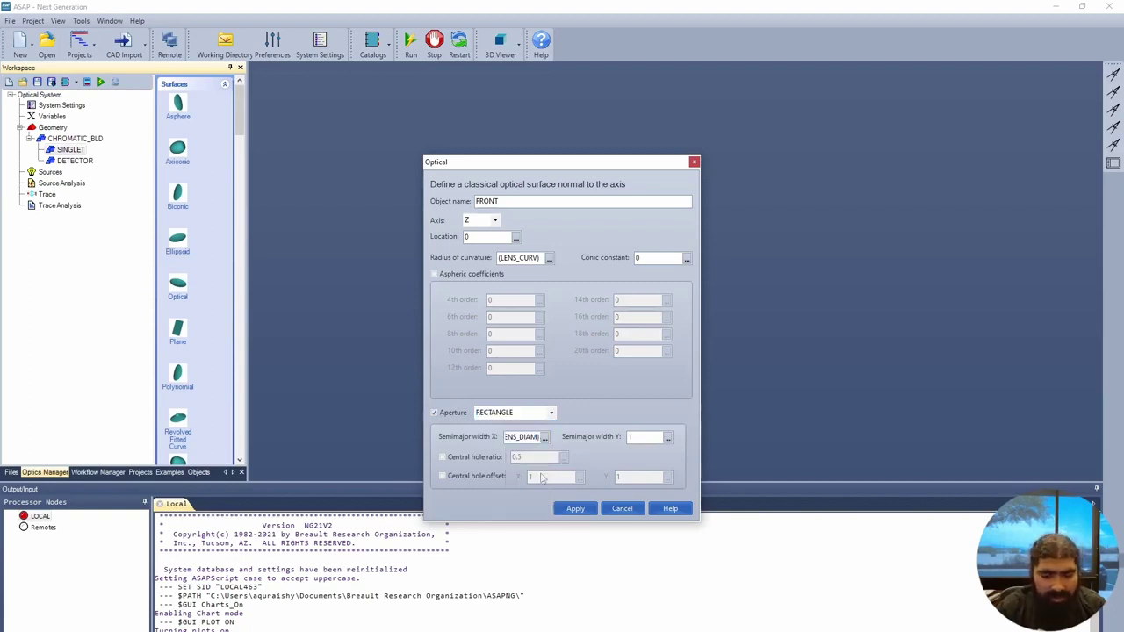
pyautogui.click(527, 437)
pyautogui.write('/2')
pyautogui.doubleClick(519, 436)
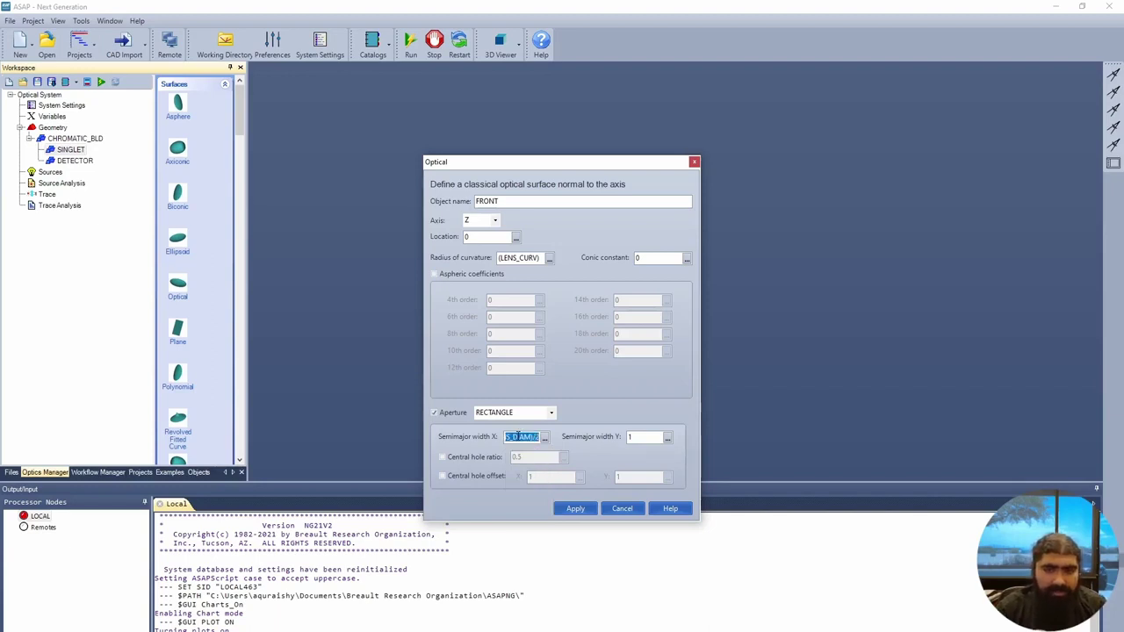
pyautogui.doubleClick(640, 436)
pyautogui.write('(LENS_DIAM)/2')
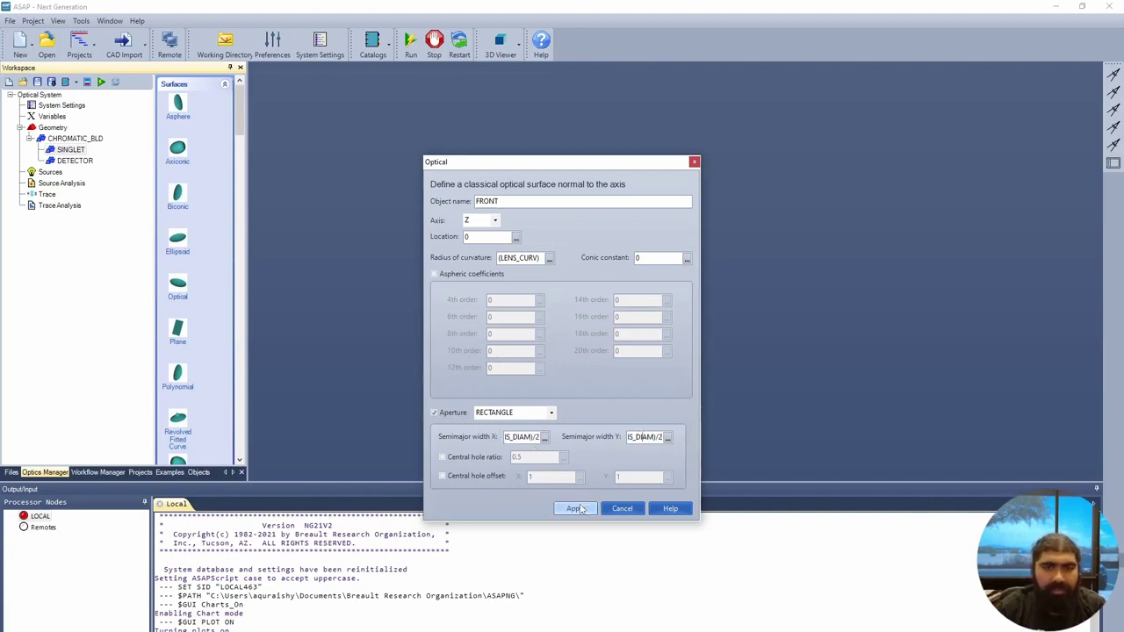
pyautogui.click(578, 509)
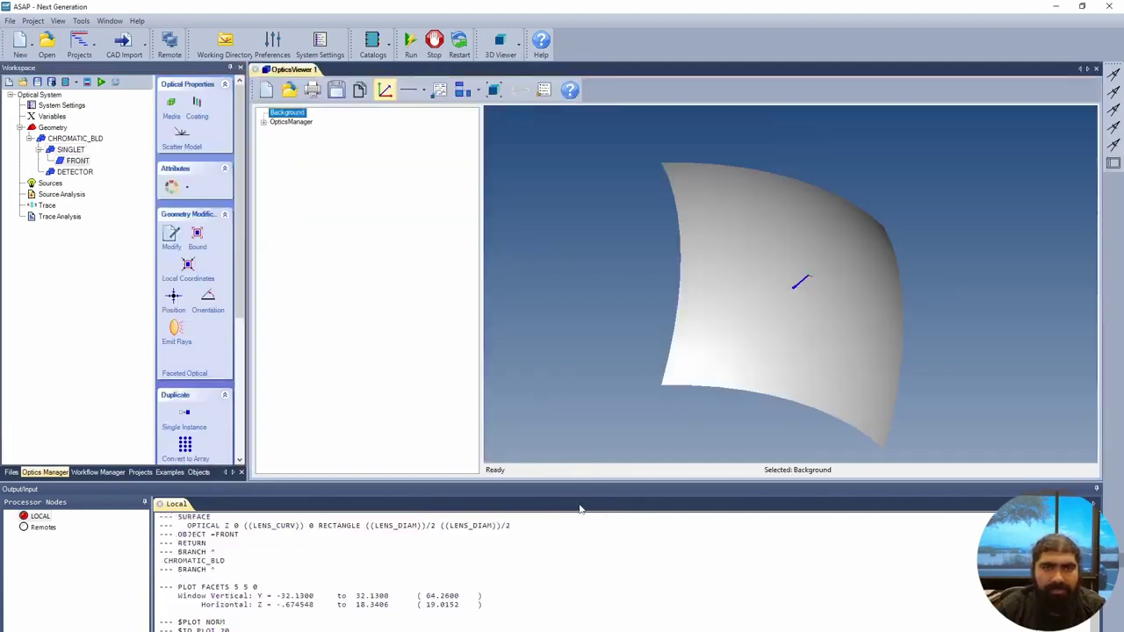
pyautogui.moveTo(940, 338); pyautogui.dragTo(898, 297)
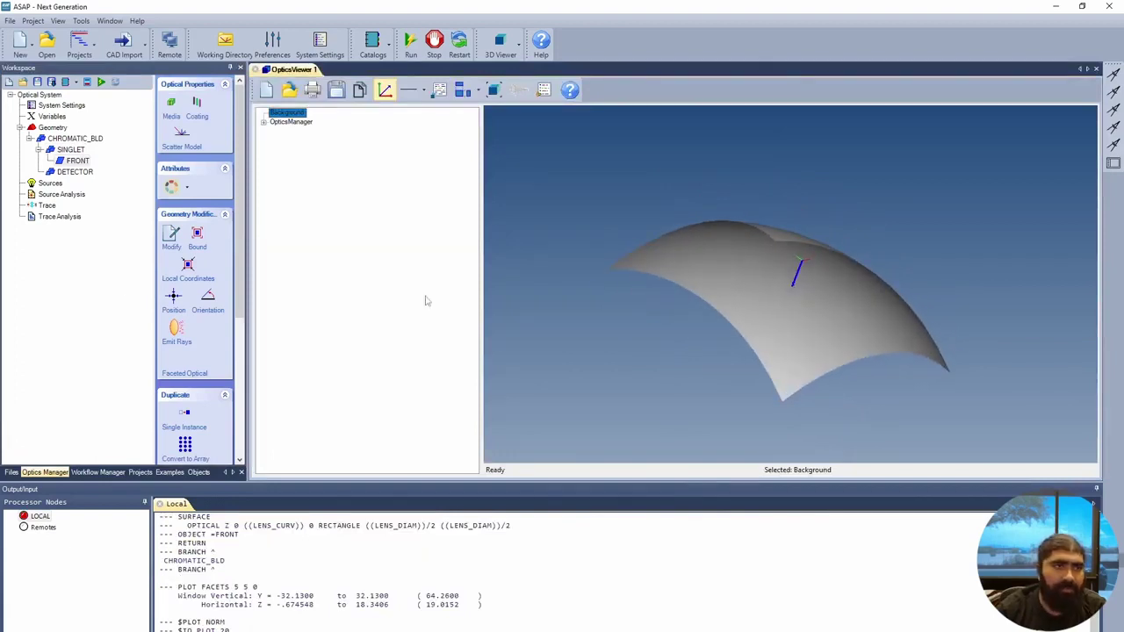
# Start a second Optical surface inside the SINGLET branch and name it BACK
pyautogui.click(70, 150)
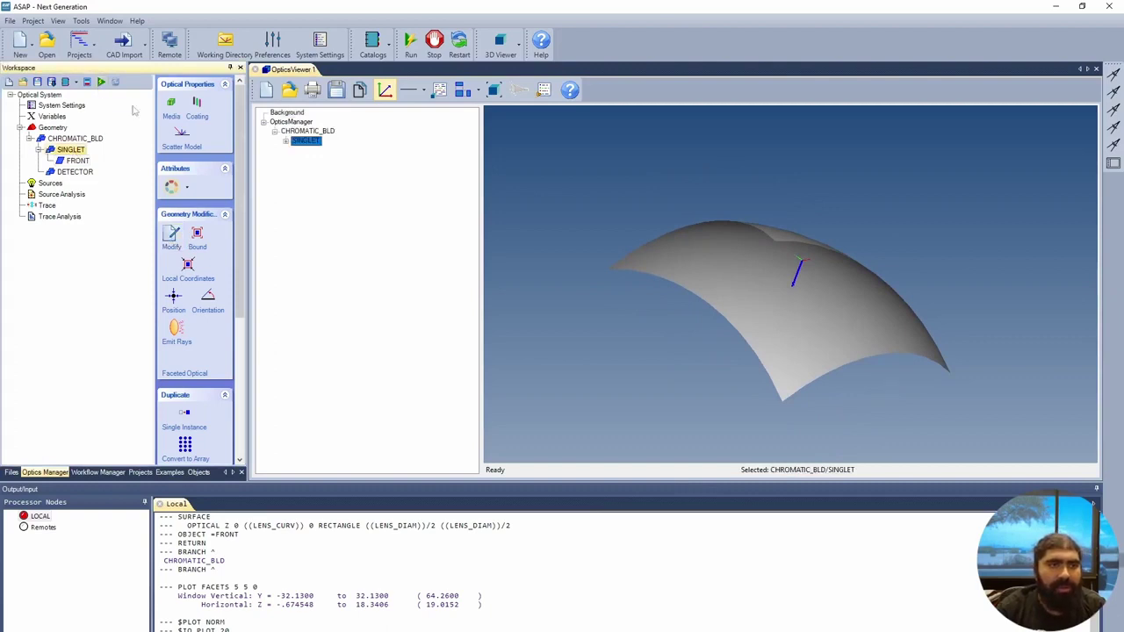
pyautogui.rightClick(79, 151)
pyautogui.click(130, 175)
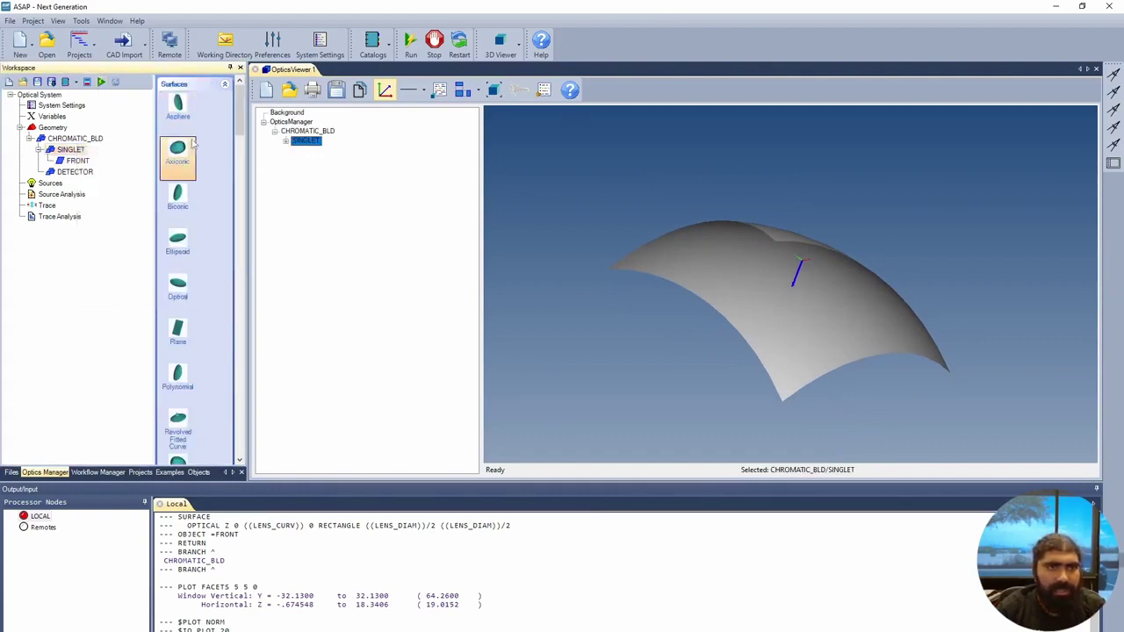
pyautogui.click(176, 292)
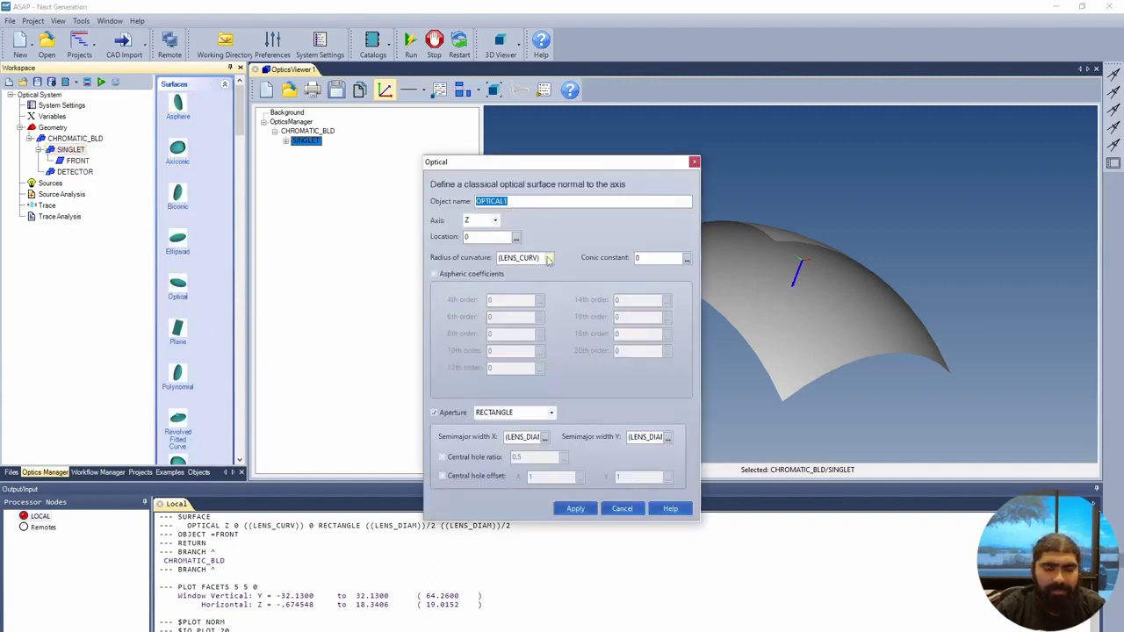
pyautogui.write('BACK')
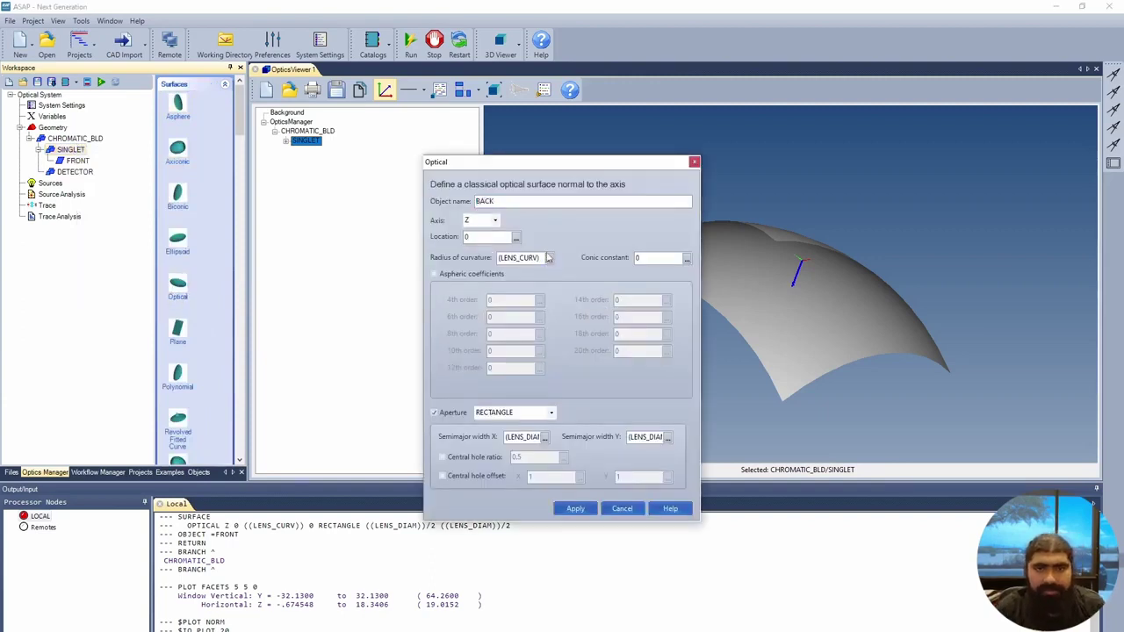
# Set the BACK surface's radius of curvature to -(LENS_CURV) and its location to (LENS_SPACE), and apply it
pyautogui.click(502, 257)
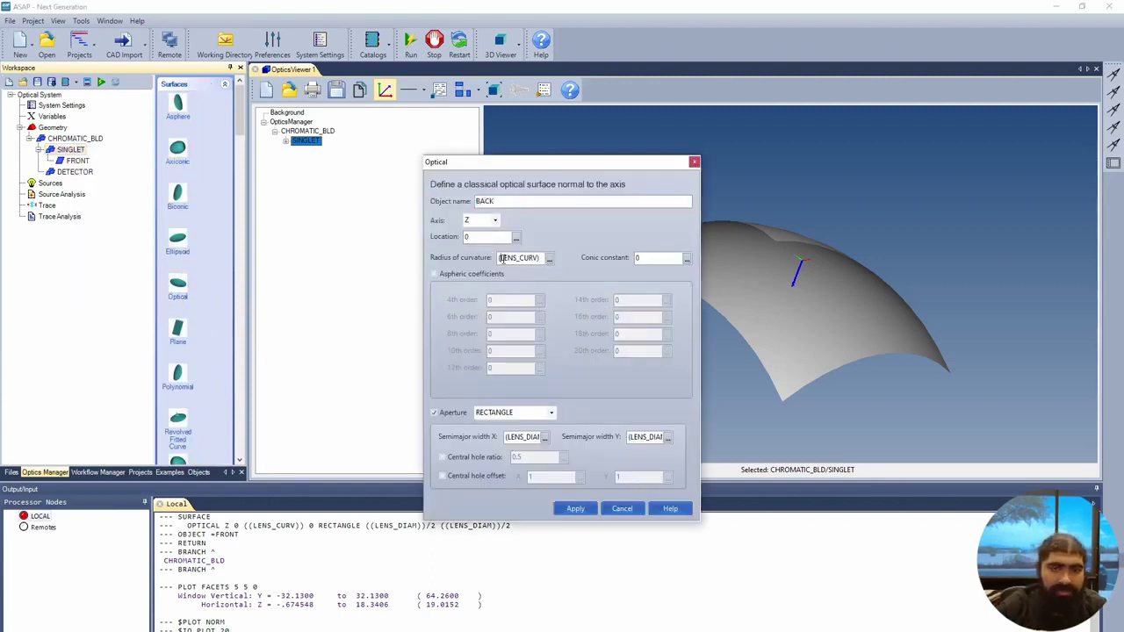
pyautogui.write('-')
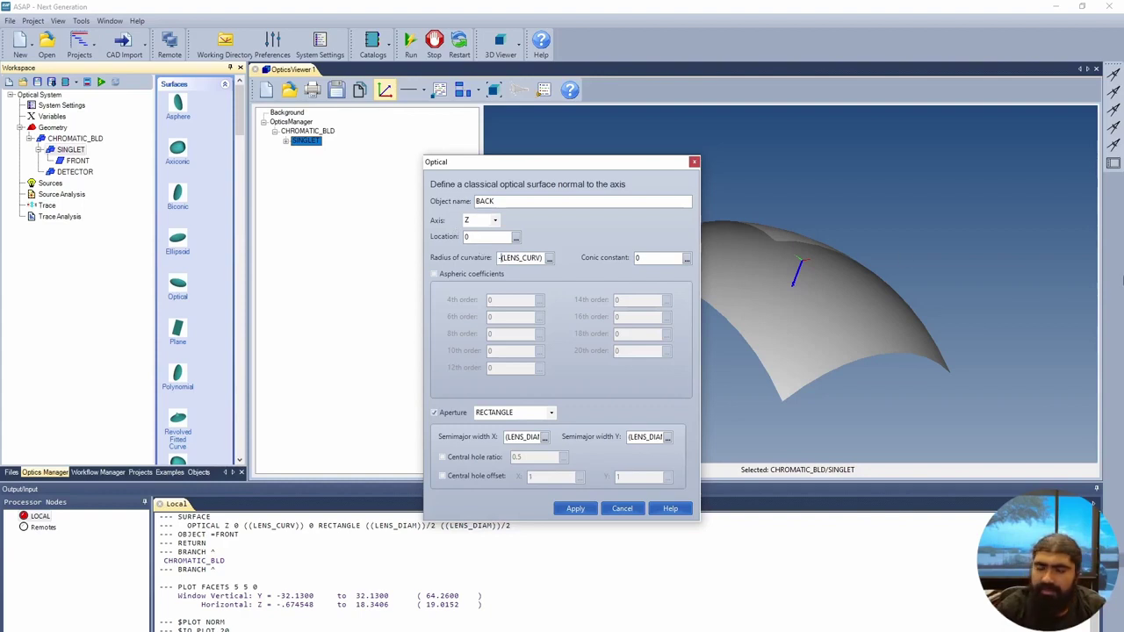
pyautogui.click(505, 237)
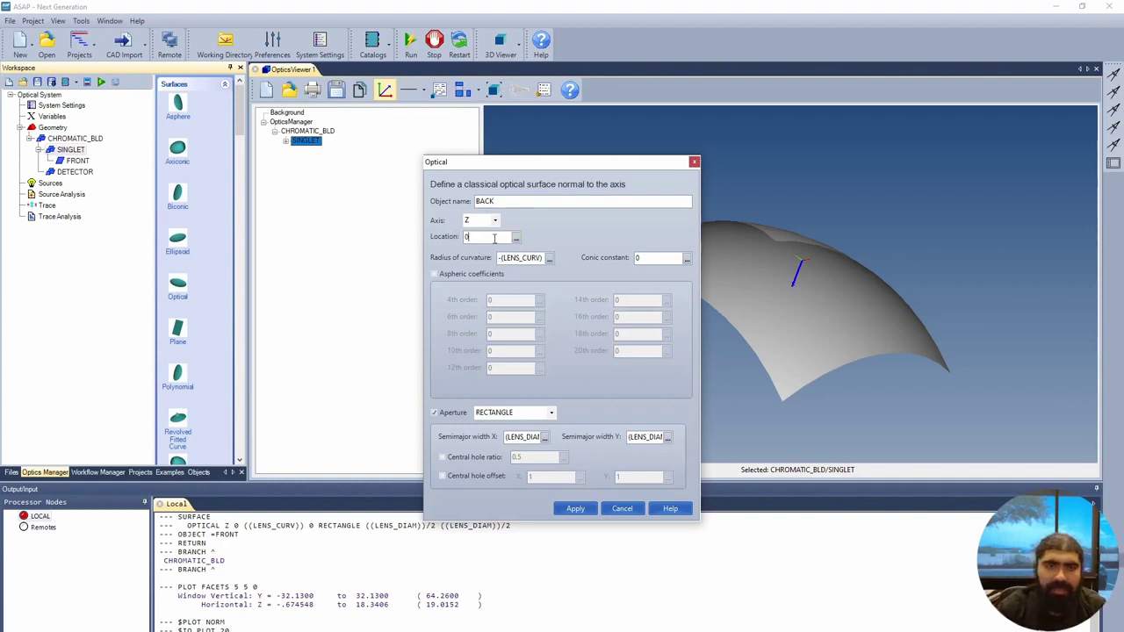
pyautogui.click(516, 237)
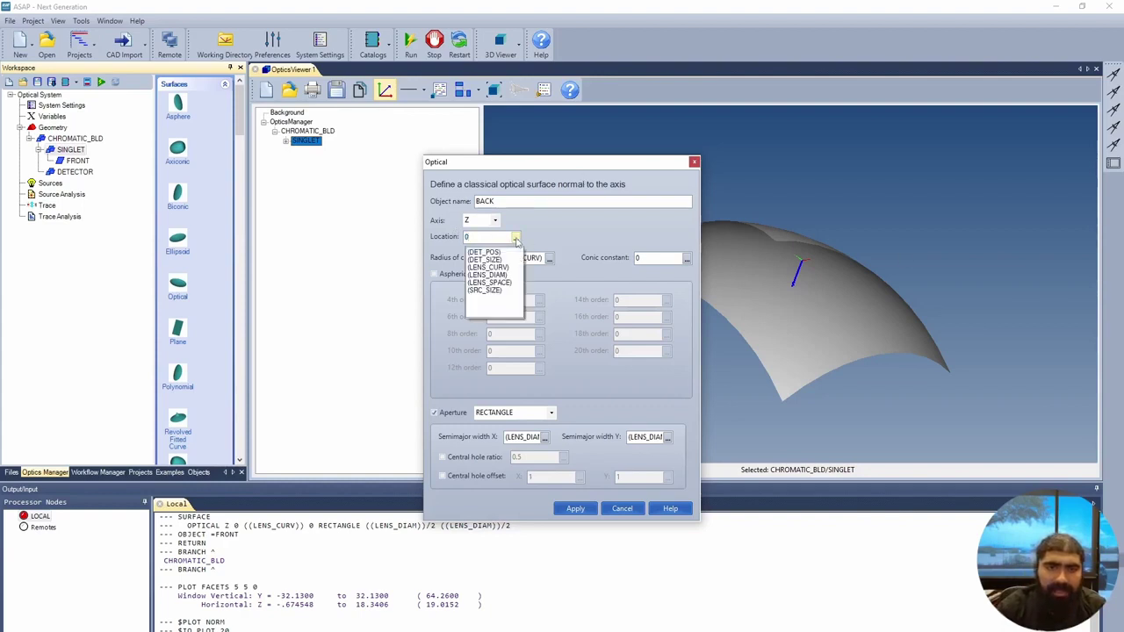
pyautogui.click(506, 283)
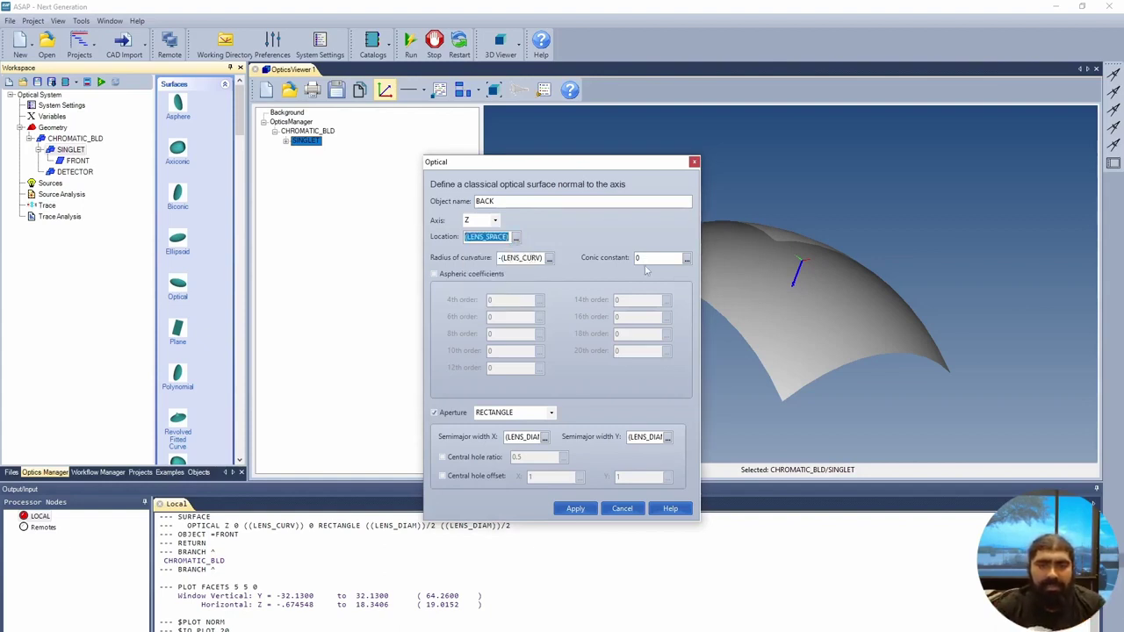
pyautogui.click(530, 439)
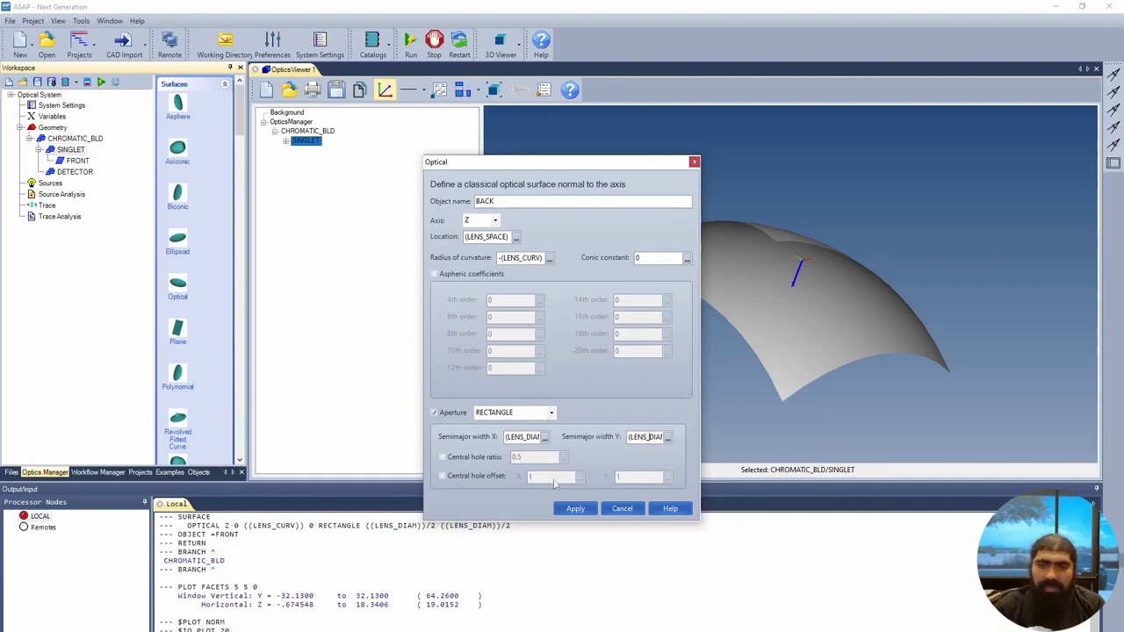
pyautogui.click(583, 509)
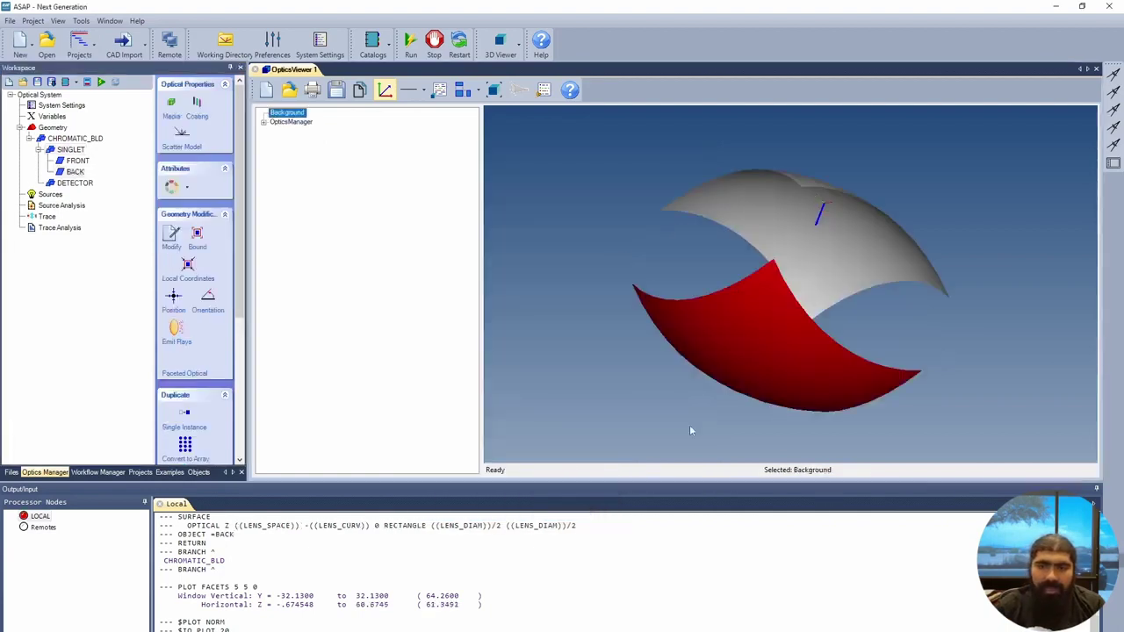
pyautogui.moveTo(870, 302); pyautogui.dragTo(819, 357)
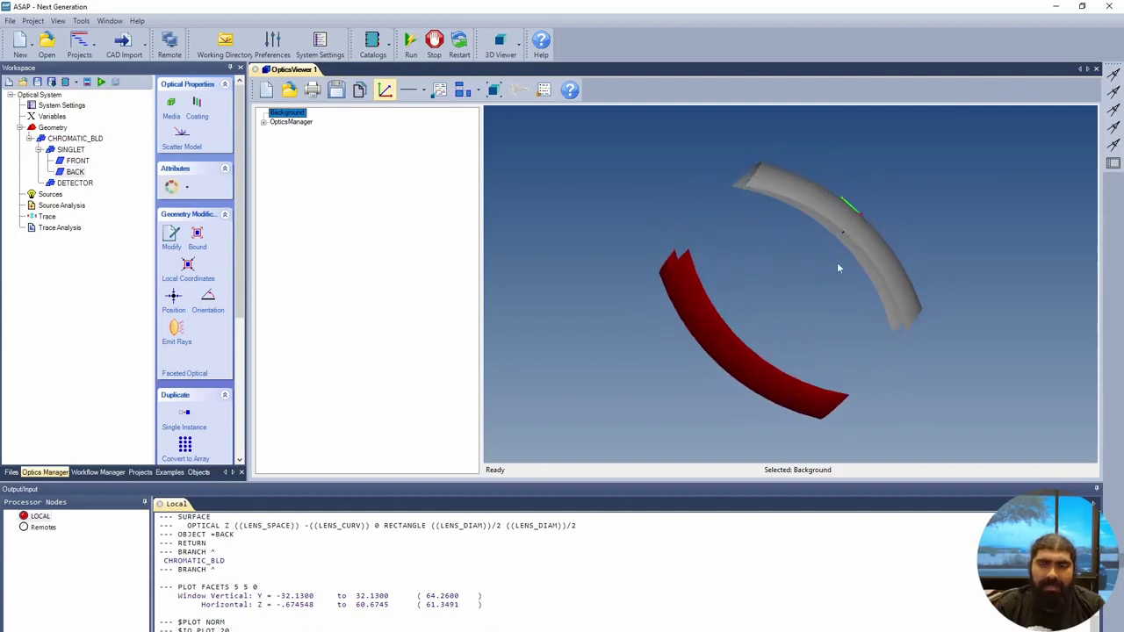